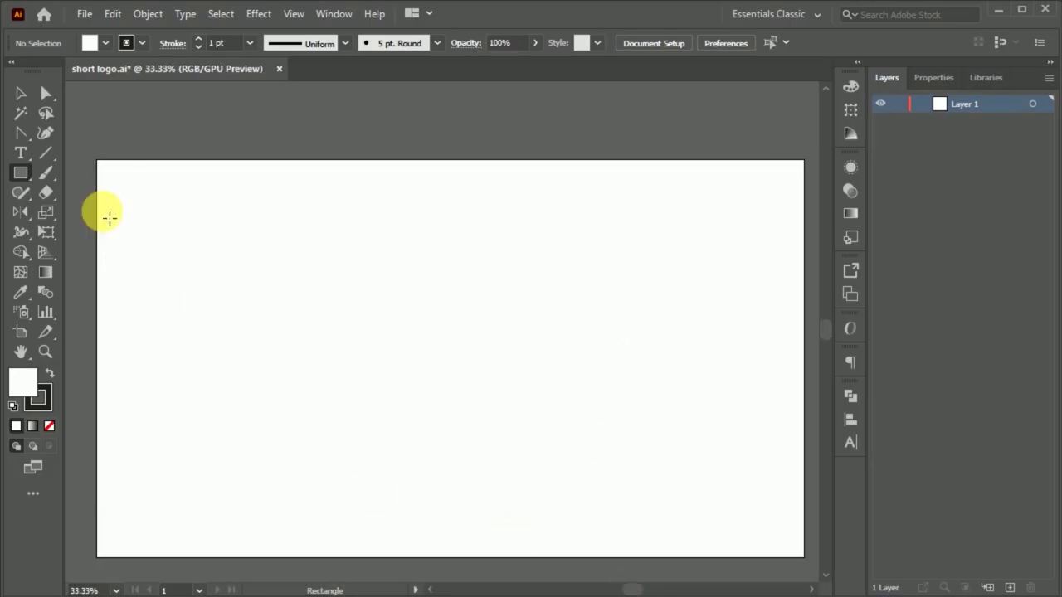
Step: Draw a large circle with an 18 pt outline and no fill
{"action": "left_click_drag", "start_coordinate": [20, 173], "coordinate": [87, 210]}
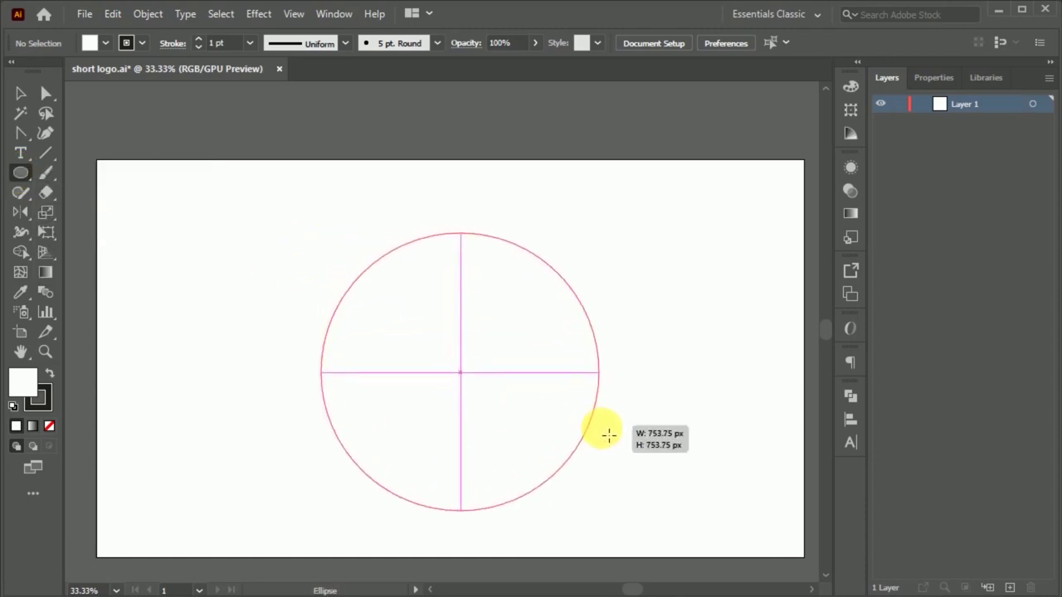
{"action": "left_click_drag", "start_coordinate": [349, 259], "coordinate": [628, 531]}
{"action": "left_click", "coordinate": [20, 93]}
{"action": "left_click_drag", "start_coordinate": [470, 377], "coordinate": [441, 355]}
{"action": "left_click", "coordinate": [250, 42]}
{"action": "left_click", "coordinate": [273, 348]}
{"action": "left_click", "coordinate": [51, 427]}
Step: Delete the circle's bottom anchor to leave an arc, and set its stroke to 20 pt
{"action": "key", "text": "a"}
{"action": "left_click", "coordinate": [440, 510]}
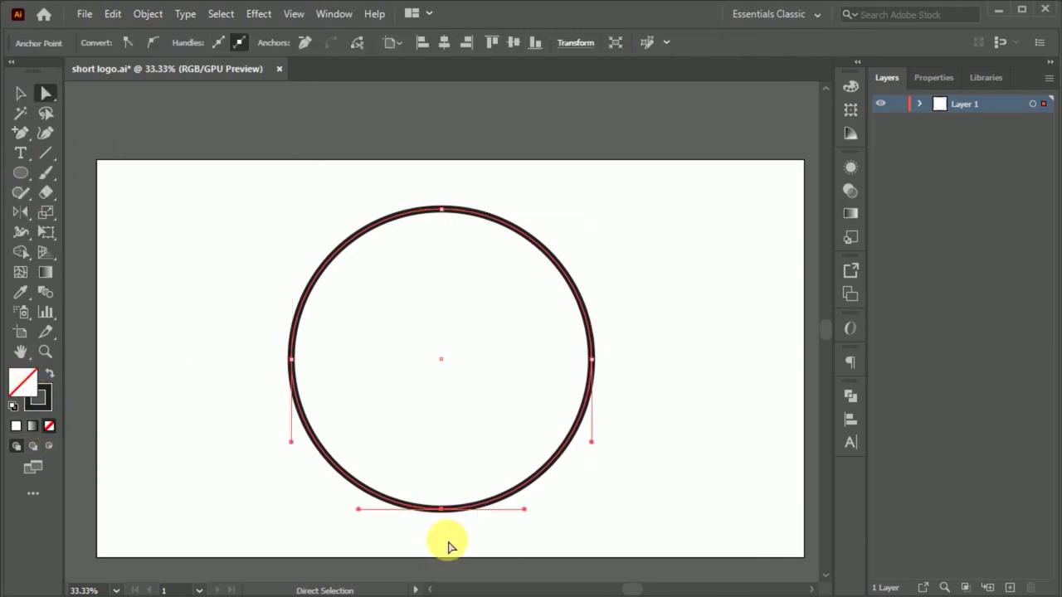
{"action": "key", "text": "Delete"}
{"action": "left_click", "coordinate": [20, 92]}
{"action": "left_click_drag", "start_coordinate": [450, 213], "coordinate": [446, 241]}
{"action": "left_click", "coordinate": [250, 43]}
{"action": "left_click", "coordinate": [273, 367]}
{"action": "left_click", "coordinate": [212, 340]}
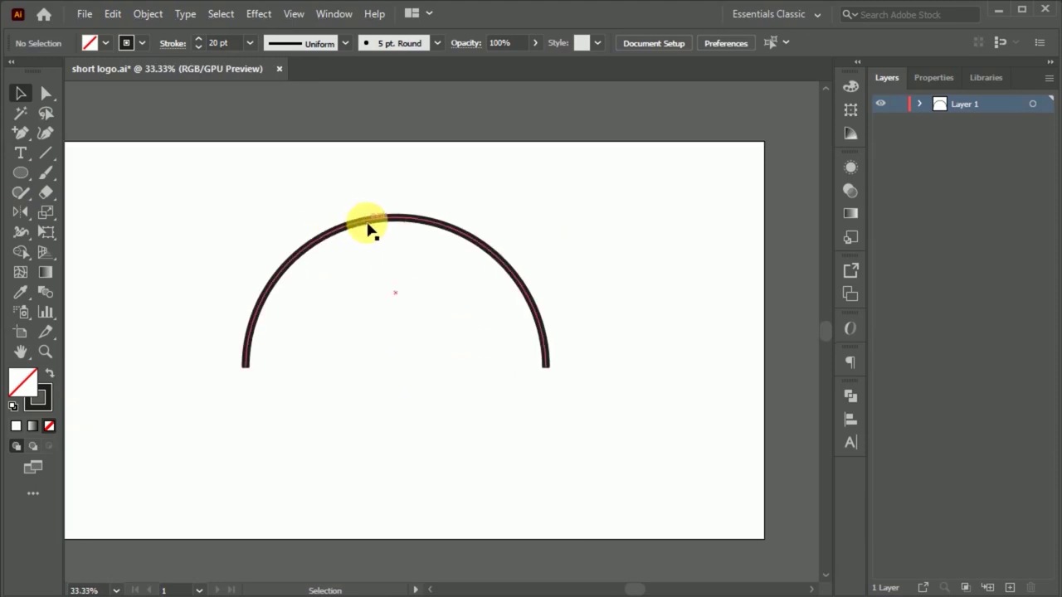
Step: Duplicate the arc, scale the copy inside the original, and give it a 10 pt stroke
{"action": "left_click_drag", "start_coordinate": [369, 229], "coordinate": [370, 257]}
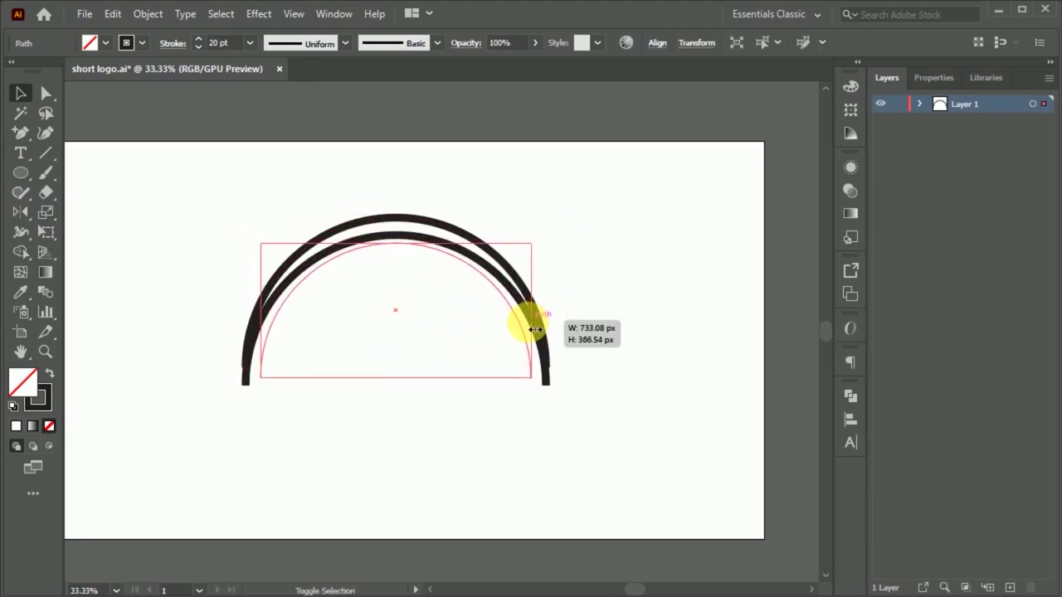
{"action": "left_click_drag", "start_coordinate": [548, 308], "coordinate": [531, 330]}
{"action": "left_click", "coordinate": [250, 42]}
{"action": "left_click", "coordinate": [265, 272]}
{"action": "left_click", "coordinate": [289, 402]}
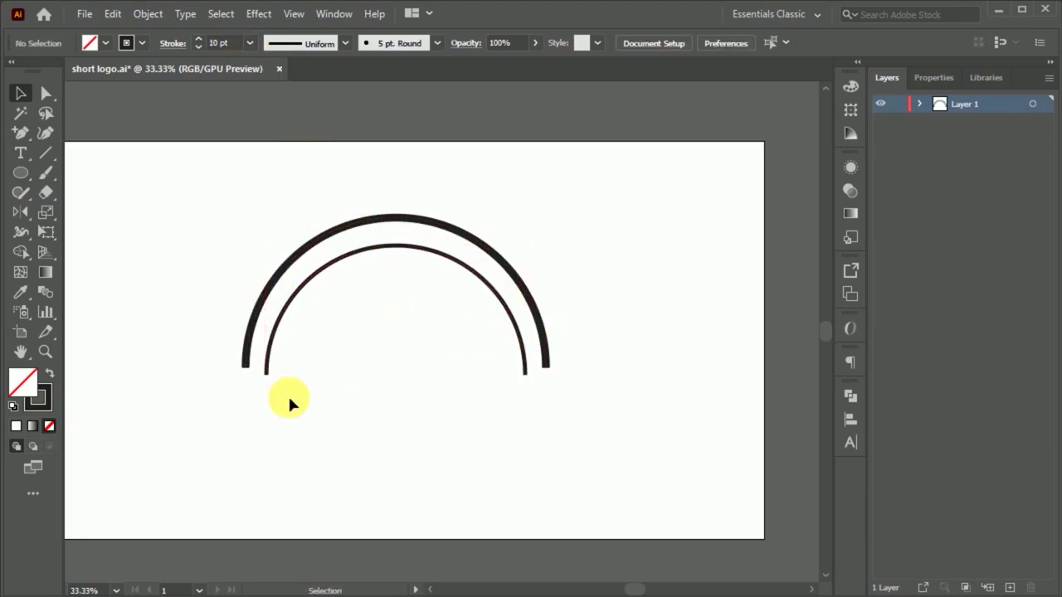
{"action": "left_click", "coordinate": [18, 175]}
{"action": "left_click", "coordinate": [83, 174]}
Step: Draw a rectangle at the arc's left end and round its two left corners
{"action": "mouse_move", "coordinate": [260, 352]}
{"action": "left_mouse_down"}
{"action": "mouse_move", "coordinate": [315, 419]}
{"action": "mouse_move", "coordinate": [342, 433]}
{"action": "left_mouse_up"}
{"action": "key", "text": "ctrl+equal"}
{"action": "left_click_drag", "start_coordinate": [267, 355], "coordinate": [264, 343]}
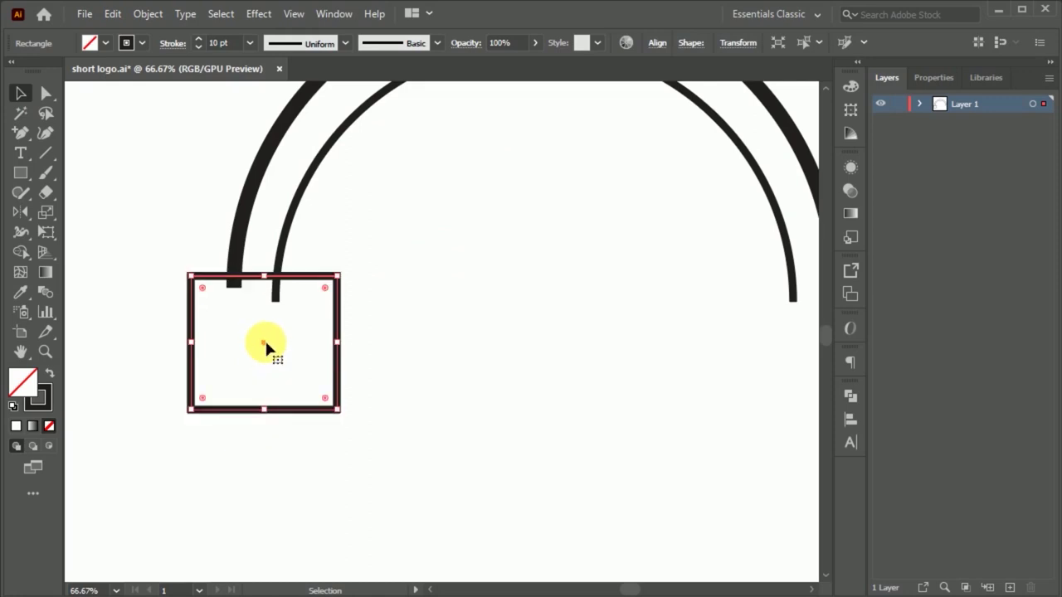
{"action": "left_click", "coordinate": [46, 93]}
{"action": "mouse_move", "coordinate": [205, 401]}
{"action": "left_mouse_down"}
{"action": "mouse_move", "coordinate": [374, 399]}
{"action": "mouse_move", "coordinate": [274, 403]}
{"action": "mouse_move", "coordinate": [283, 403]}
{"action": "left_mouse_up"}
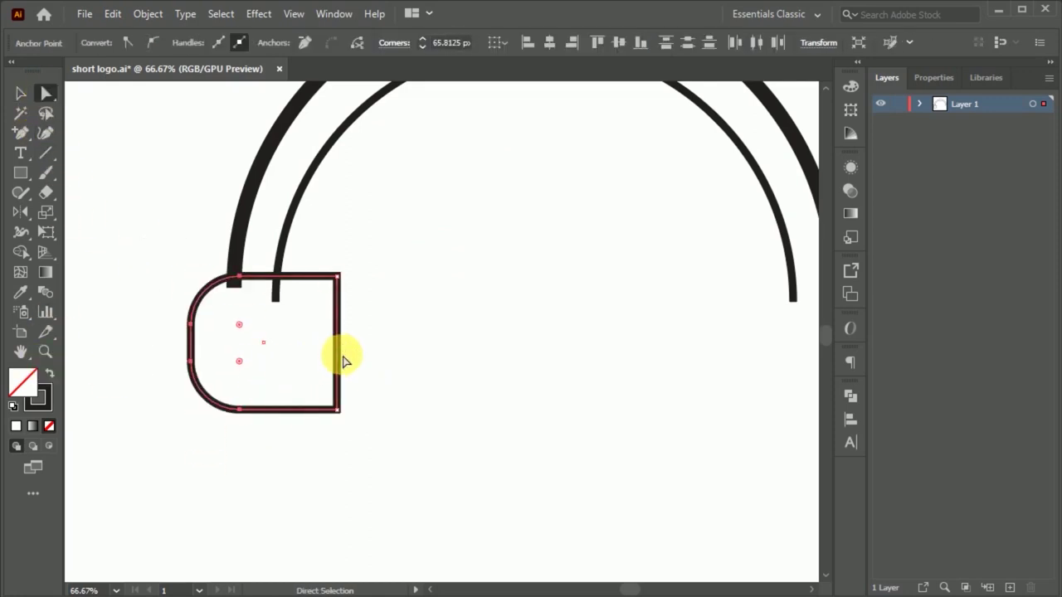
{"action": "left_click", "coordinate": [330, 317]}
{"action": "left_click", "coordinate": [315, 483]}
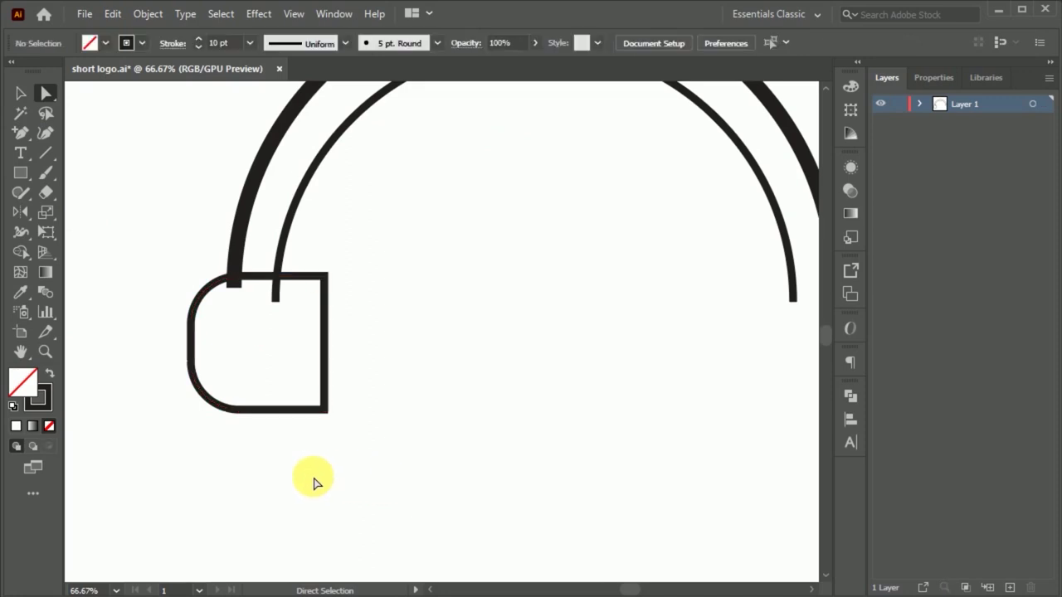
{"action": "left_click", "coordinate": [290, 409]}
{"action": "key", "text": "v"}
Step: Give the ear cup a 16 pt outline and light grey F2F2F2 fill; add a tall rectangle beside it
{"action": "left_click", "coordinate": [250, 43]}
{"action": "left_click", "coordinate": [272, 335]}
{"action": "left_click", "coordinate": [154, 327]}
{"action": "left_click", "coordinate": [191, 340]}
{"action": "double_click", "coordinate": [22, 382]}
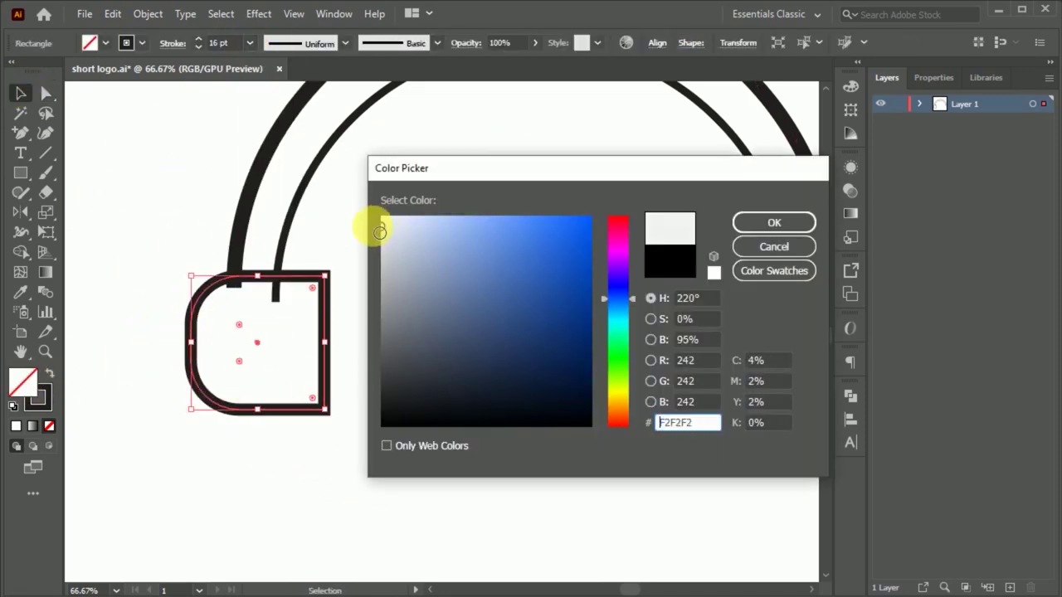
{"action": "left_click", "coordinate": [786, 221]}
{"action": "left_click", "coordinate": [609, 296]}
{"action": "left_click_drag", "start_coordinate": [21, 173], "coordinate": [82, 177]}
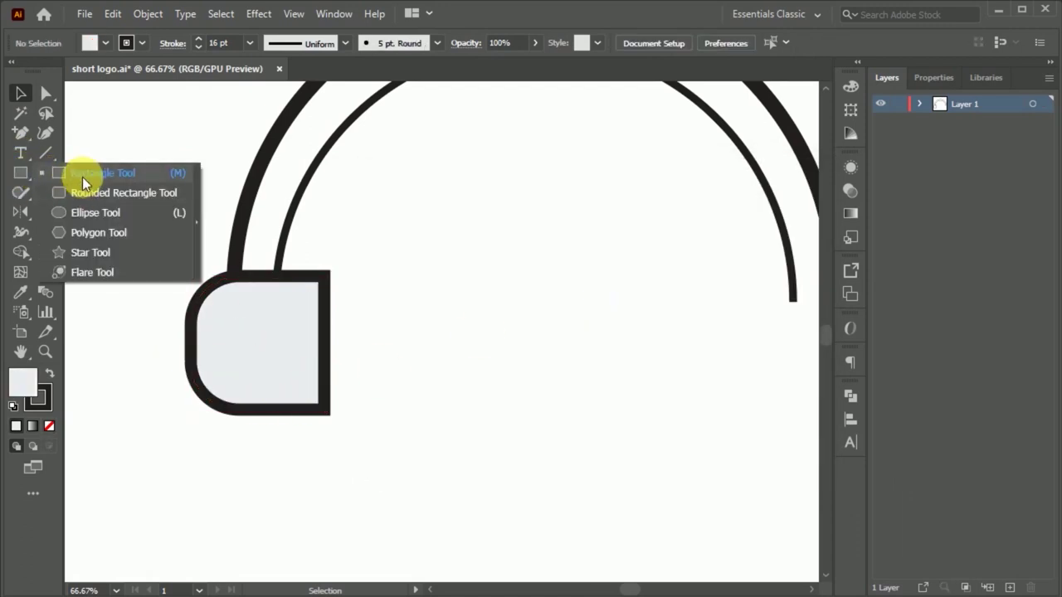
{"action": "left_click_drag", "start_coordinate": [328, 234], "coordinate": [364, 472]}
Step: Round the tall rectangle's corners, then shorten and narrow it into a pad
{"action": "left_click", "coordinate": [45, 93]}
{"action": "left_click_drag", "start_coordinate": [342, 247], "coordinate": [340, 268]}
{"action": "scroll", "coordinate": [150, 392], "scroll_direction": "right", "scroll_amount": 2}
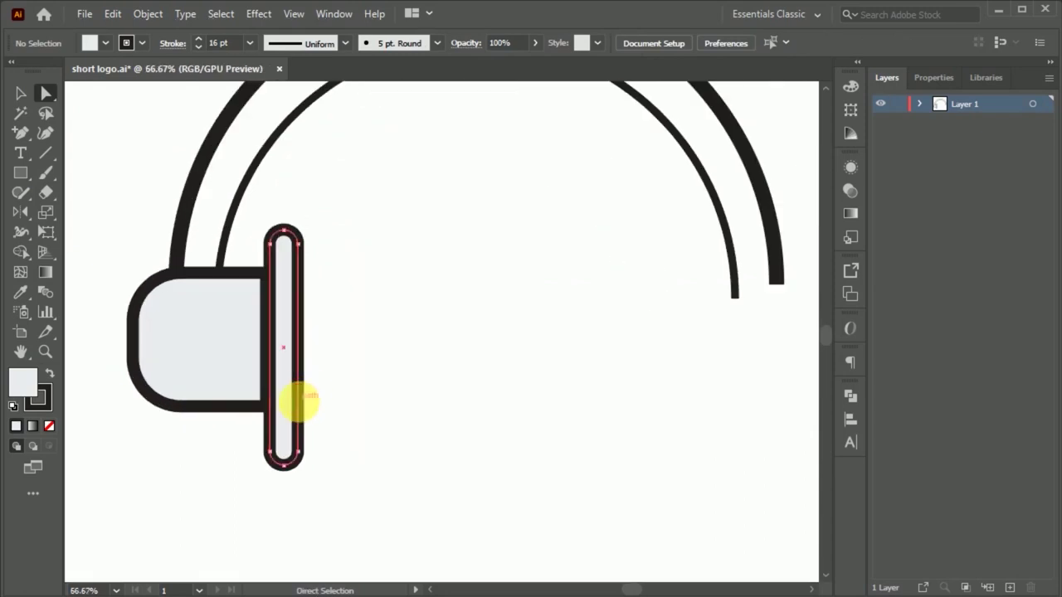
{"action": "left_click", "coordinate": [294, 396]}
{"action": "left_click_drag", "start_coordinate": [290, 453], "coordinate": [289, 433]}
{"action": "scroll", "coordinate": [284, 369], "scroll_direction": "up", "scroll_amount": 1}
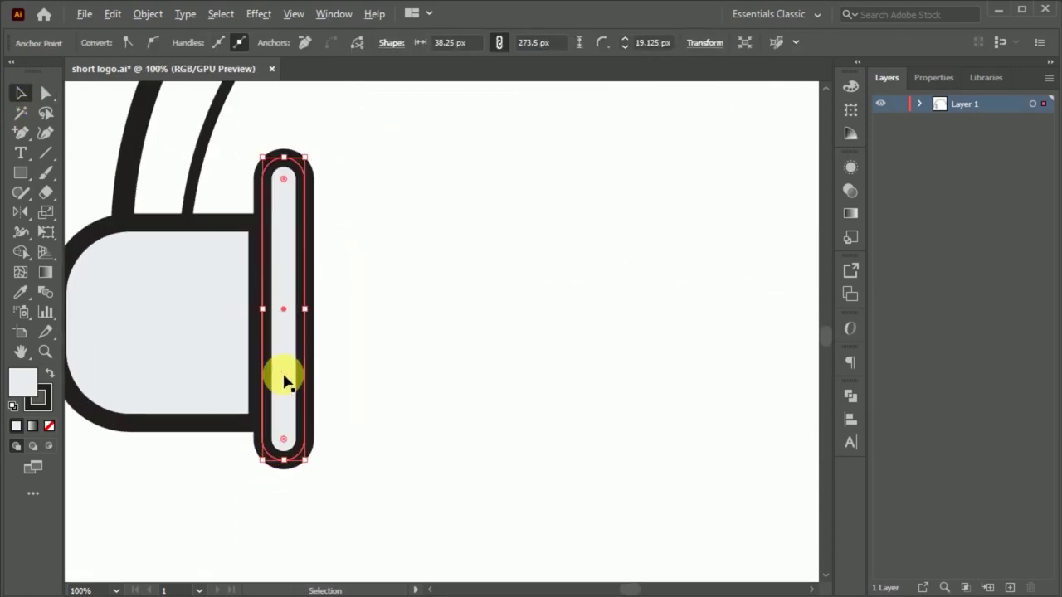
{"action": "left_click_drag", "start_coordinate": [311, 316], "coordinate": [285, 316]}
{"action": "left_click", "coordinate": [394, 431]}
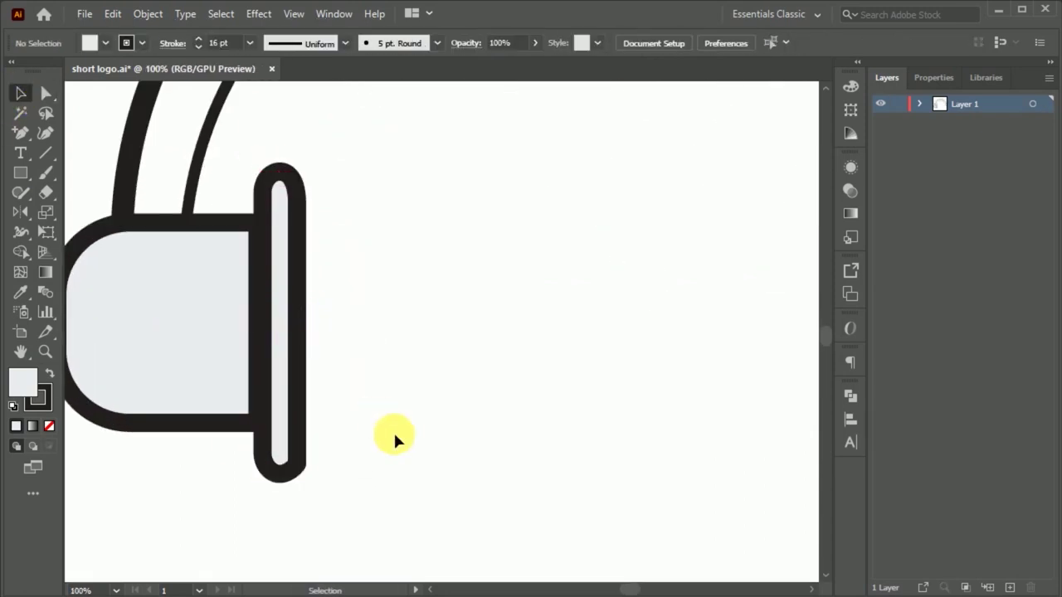
Step: Widen the left ear cup so it sits flush against the pad
{"action": "scroll", "coordinate": [393, 430], "scroll_direction": "down", "scroll_amount": 2}
{"action": "left_click", "coordinate": [240, 380]}
{"action": "left_click_drag", "start_coordinate": [280, 353], "coordinate": [296, 360]}
{"action": "scroll", "coordinate": [230, 356], "scroll_direction": "up", "scroll_amount": 1}
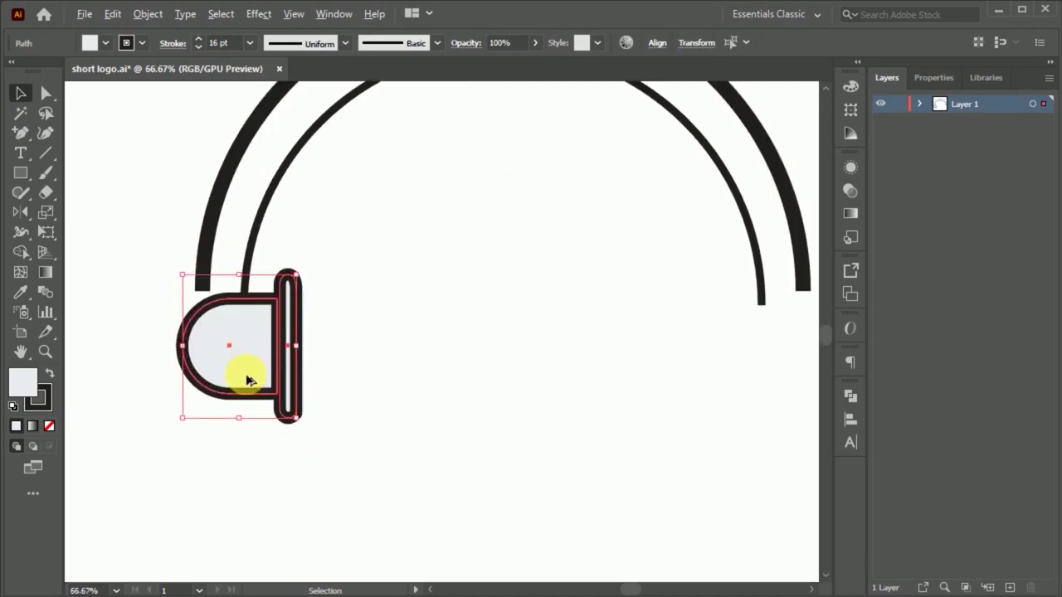
{"action": "scroll", "coordinate": [220, 357], "scroll_direction": "up", "scroll_amount": 1}
{"action": "left_click_drag", "start_coordinate": [220, 358], "coordinate": [214, 358]}
{"action": "left_click", "coordinate": [295, 389], "text": "shift"}
{"action": "left_click", "coordinate": [306, 435]}
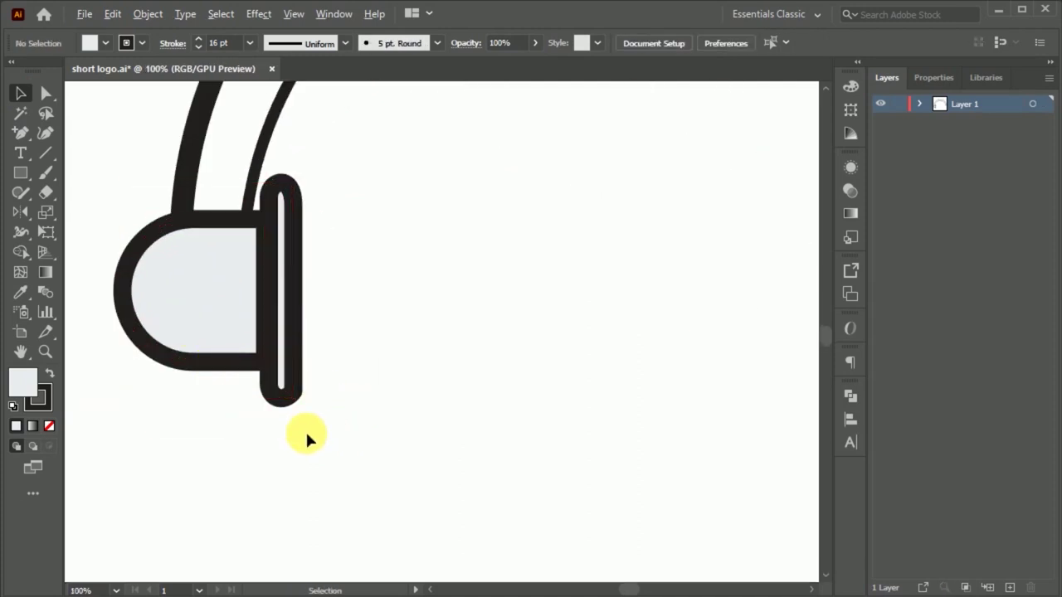
Step: Set the pad's outline to 10 pt, keeping both cup shapes at their current size
{"action": "left_click", "coordinate": [292, 262]}
{"action": "left_click", "coordinate": [250, 42]}
{"action": "left_click", "coordinate": [271, 277]}
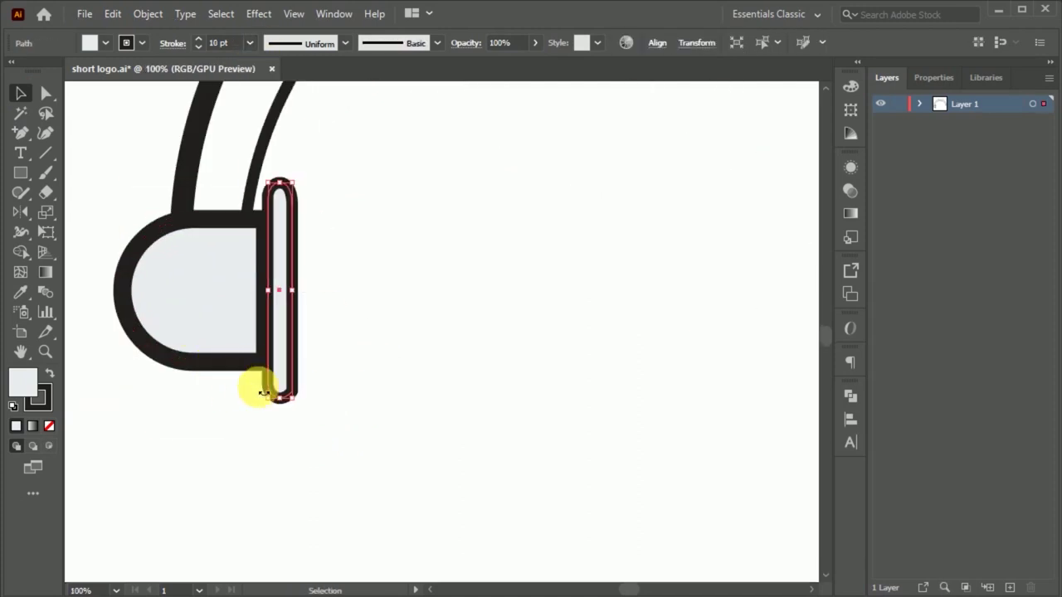
{"action": "left_click", "coordinate": [229, 367], "text": "shift"}
{"action": "left_click_drag", "start_coordinate": [296, 290], "coordinate": [322, 300]}
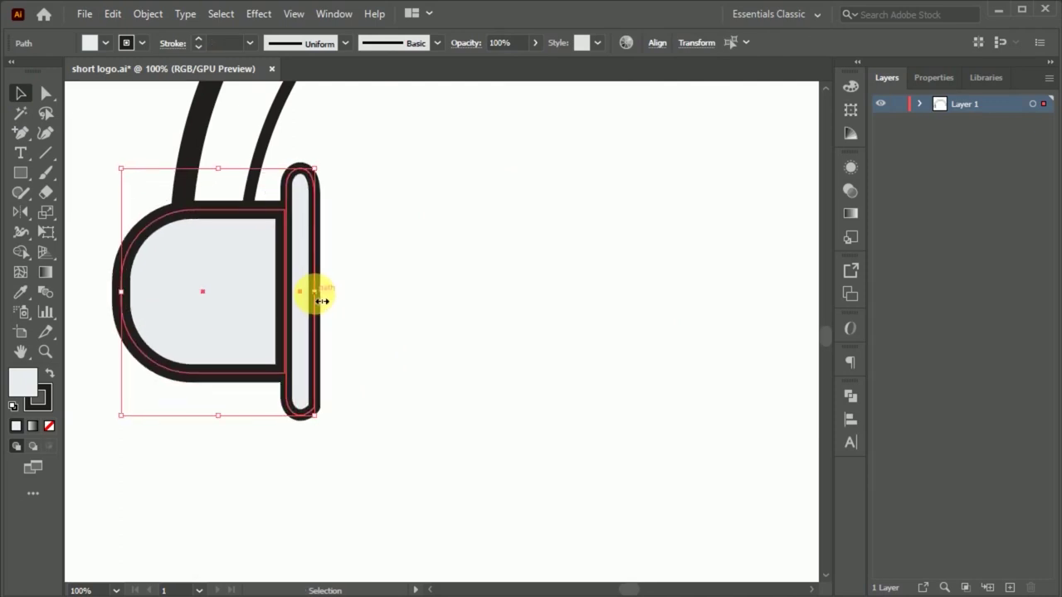
{"action": "key", "text": "ctrl+z"}
{"action": "key", "text": "ctrl+z"}
{"action": "left_click", "coordinate": [221, 425]}
{"action": "key", "text": "ctrl+minus"}
{"action": "key", "text": "ctrl+minus"}
{"action": "key", "text": "ctrl+minus"}
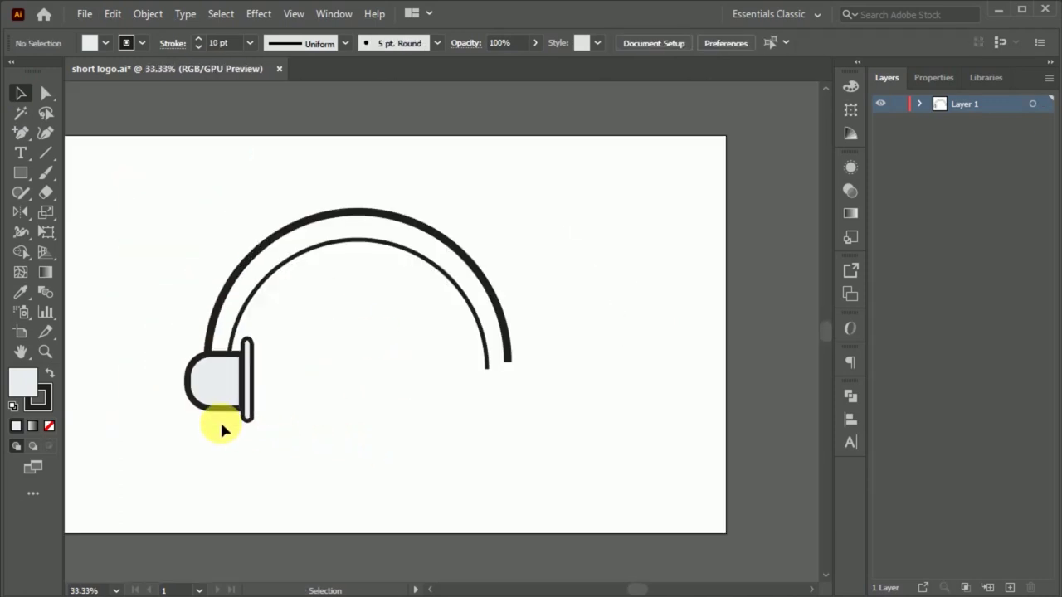
{"action": "left_click", "coordinate": [246, 419]}
Step: Reflect a copy of the left earpiece and move it to the headband's right end
{"action": "left_click", "coordinate": [216, 384], "text": "alt"}
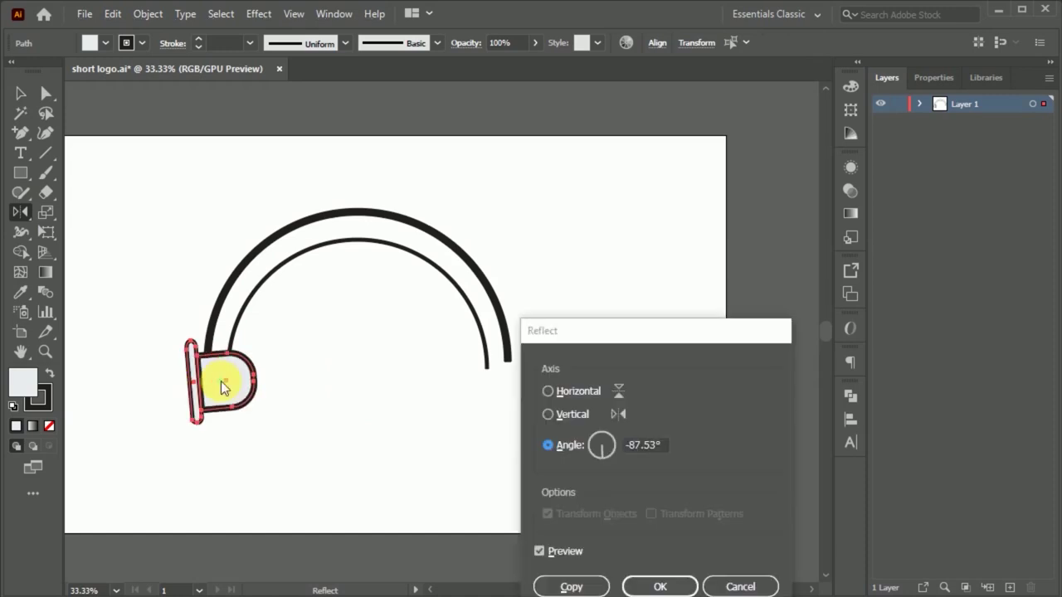
{"action": "left_click", "coordinate": [585, 512]}
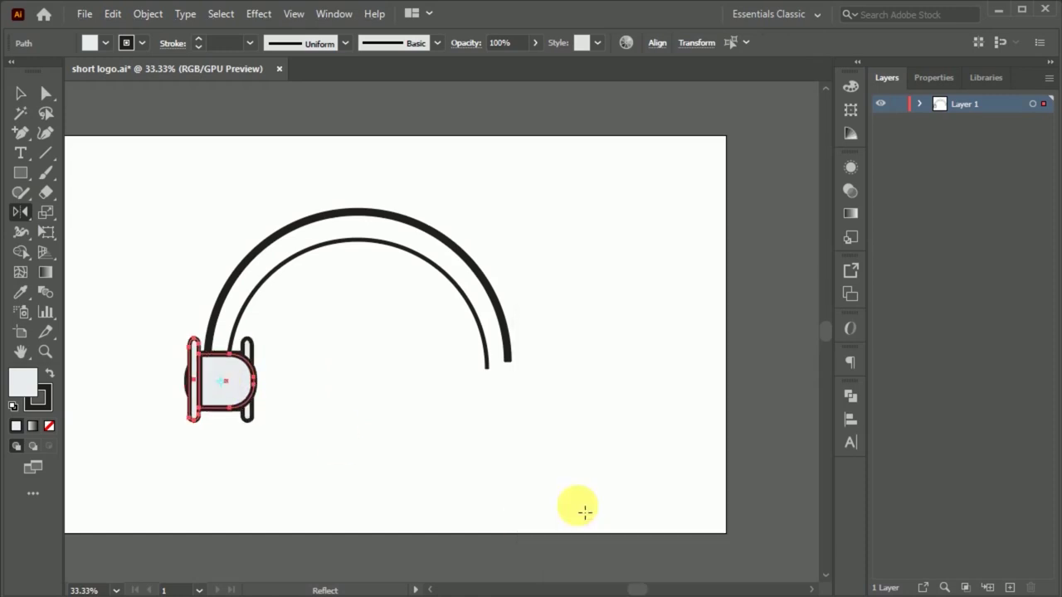
{"action": "left_click_drag", "start_coordinate": [222, 392], "coordinate": [502, 390]}
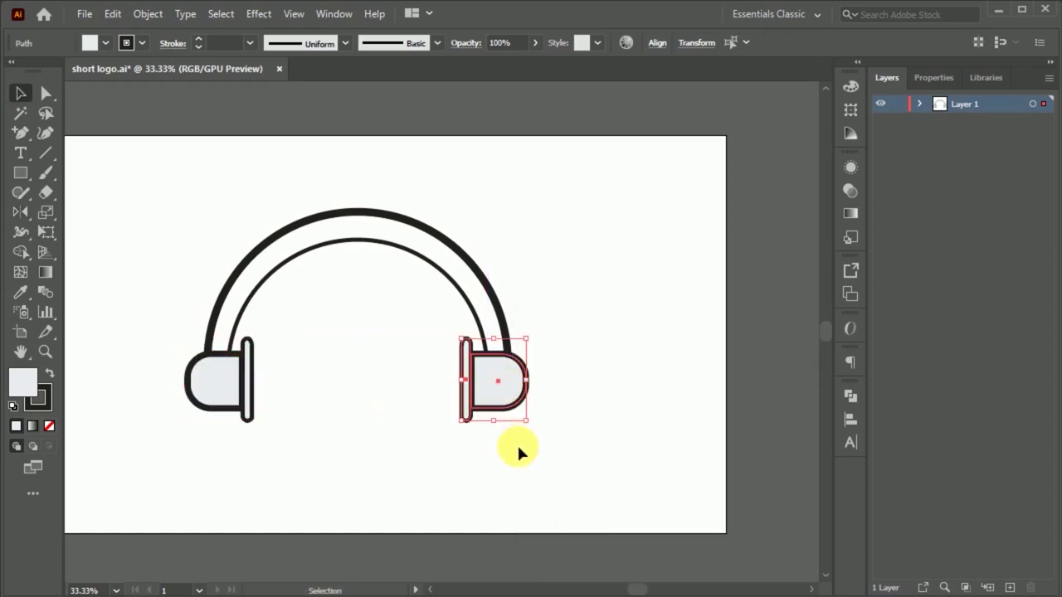
{"action": "left_click", "coordinate": [523, 440]}
{"action": "key", "text": "ctrl+minus"}
{"action": "scroll", "coordinate": [427, 379], "scroll_direction": "up", "scroll_amount": 1}
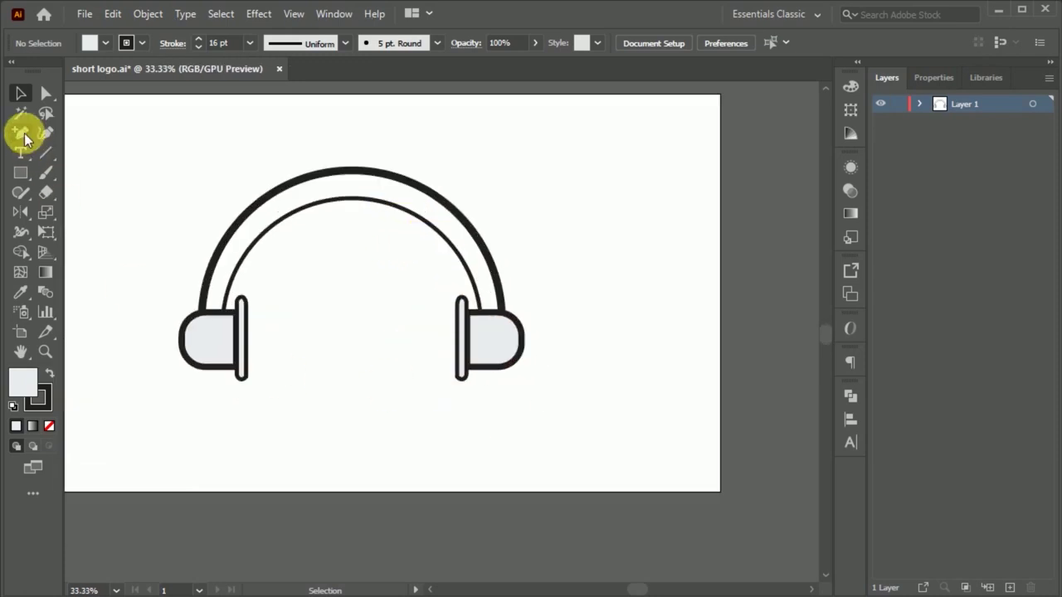
Step: Draw a small dark dash on the left cup and copy it onto the right cup
{"action": "left_click", "coordinate": [21, 133]}
{"action": "scroll", "coordinate": [199, 340], "scroll_direction": "up", "scroll_amount": 2}
{"action": "left_click_drag", "start_coordinate": [193, 319], "coordinate": [223, 324]}
{"action": "key", "text": "v"}
{"action": "scroll", "coordinate": [178, 313], "scroll_direction": "down", "scroll_amount": 2}
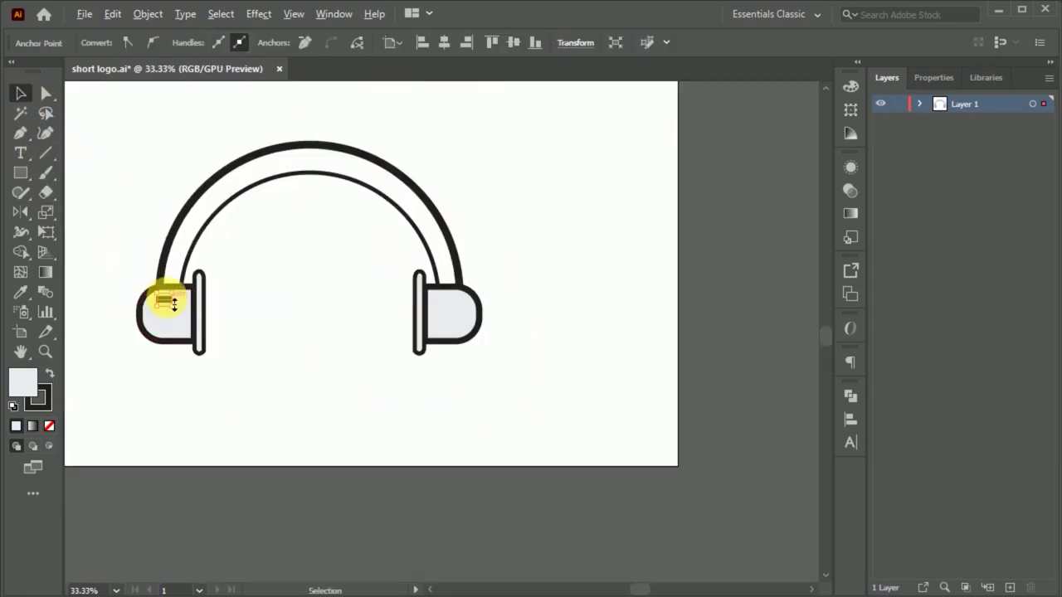
{"action": "left_click_drag", "start_coordinate": [314, 311], "coordinate": [442, 301]}
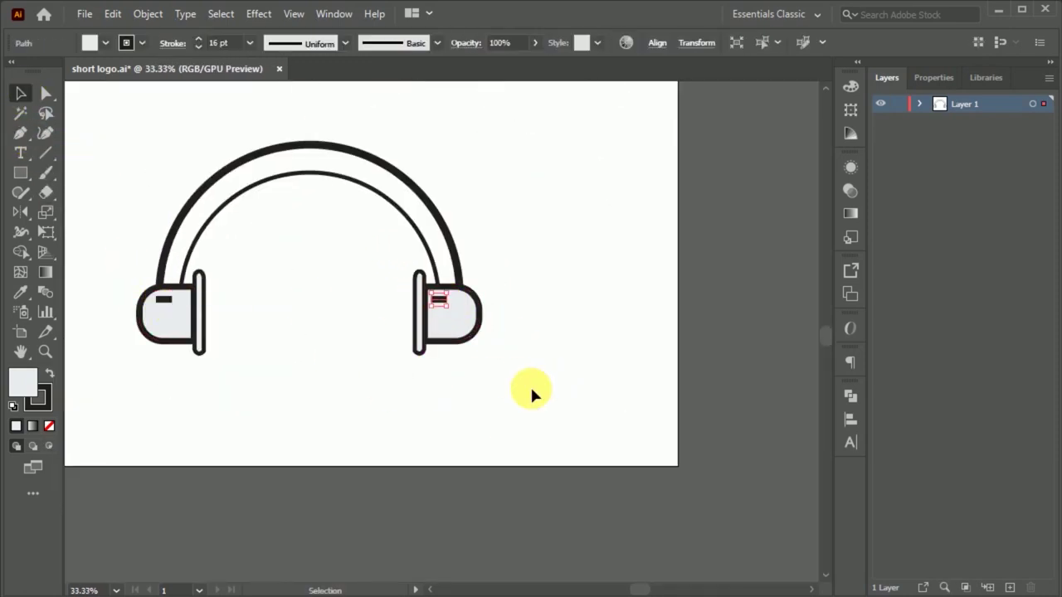
{"action": "left_click", "coordinate": [367, 308]}
{"action": "scroll", "coordinate": [368, 308], "scroll_direction": "down", "scroll_amount": 1}
Step: Move the whole headphone artwork slightly up the artboard
{"action": "key", "text": "ctrl+a"}
{"action": "left_click_drag", "start_coordinate": [364, 314], "coordinate": [356, 245]}
{"action": "left_click", "coordinate": [739, 474]}
{"action": "scroll", "coordinate": [339, 356], "scroll_direction": "up", "scroll_amount": 1}
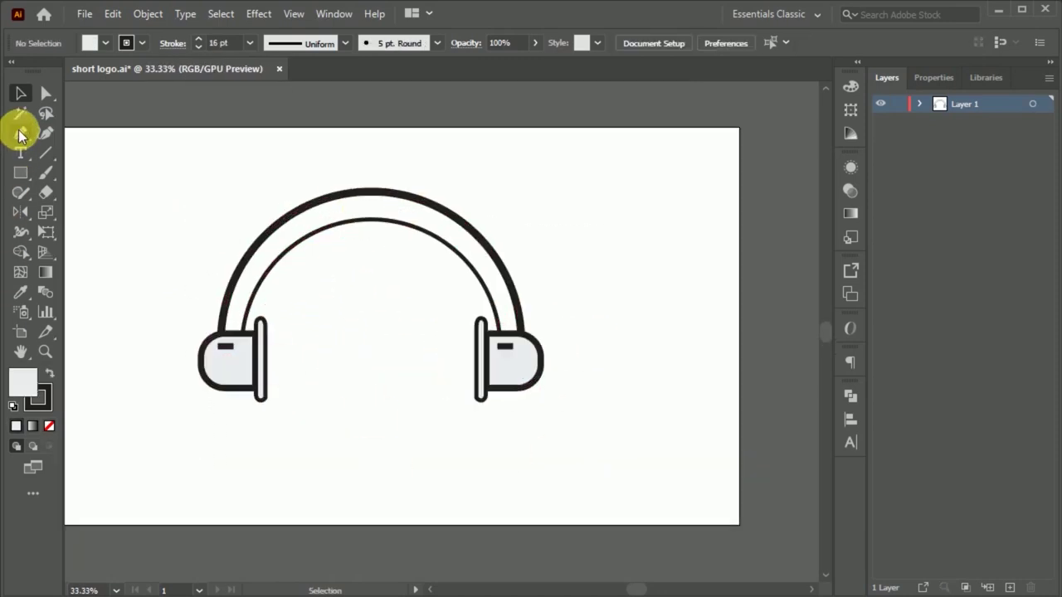
Step: Draw a looping cord from the left cup's bottom with the Pen tool and remove its fill
{"action": "left_click", "coordinate": [241, 388]}
{"action": "left_click_drag", "start_coordinate": [296, 462], "coordinate": [373, 436]}
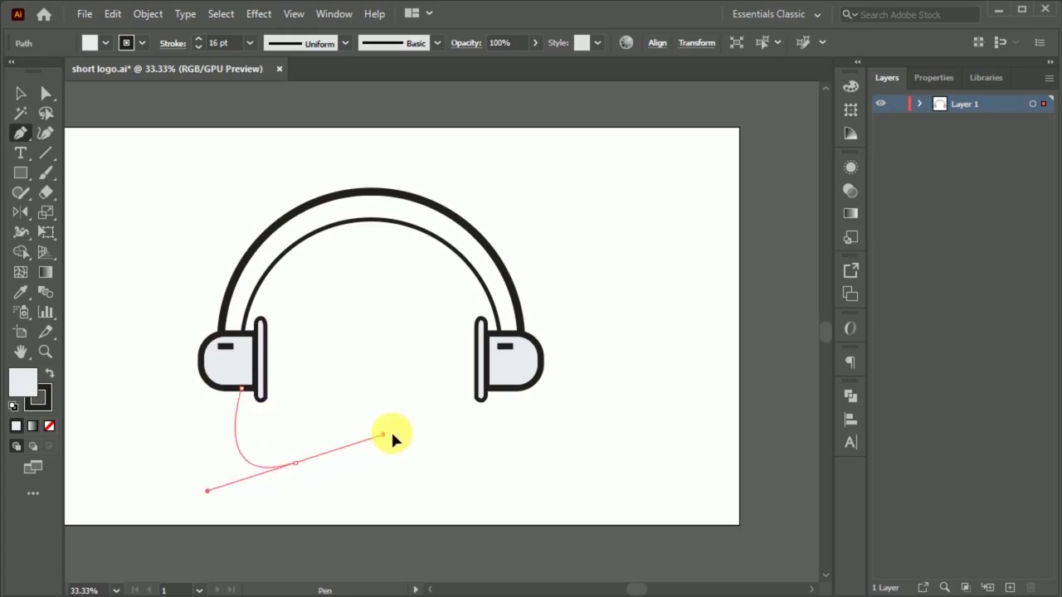
{"action": "left_click_drag", "start_coordinate": [296, 463], "coordinate": [282, 437]}
{"action": "left_click_drag", "start_coordinate": [277, 488], "coordinate": [357, 482]}
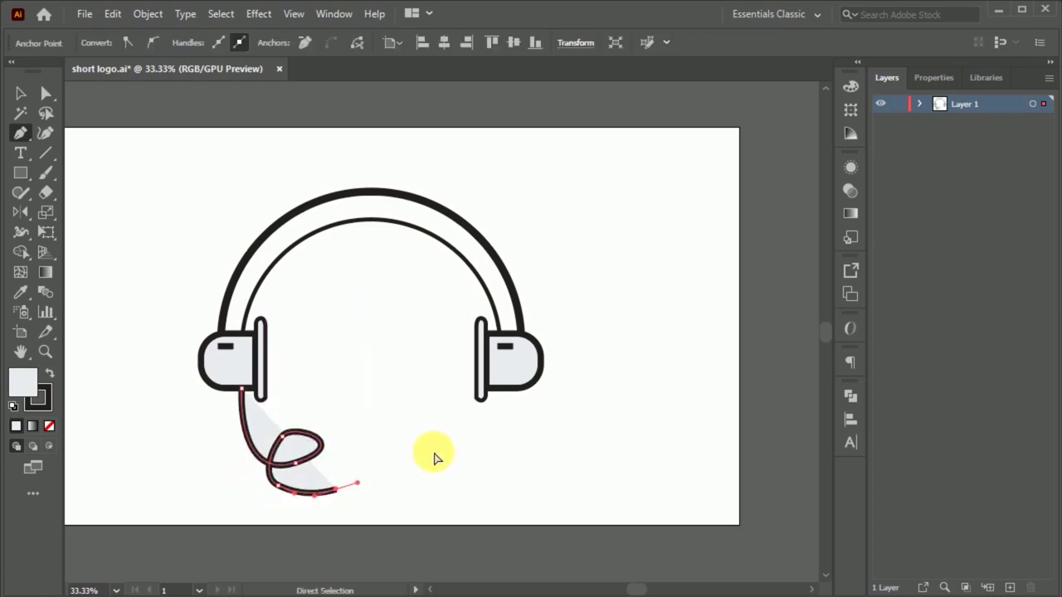
{"action": "left_click_drag", "start_coordinate": [416, 434], "coordinate": [469, 457]}
{"action": "left_click", "coordinate": [466, 478]}
{"action": "left_click", "coordinate": [20, 92]}
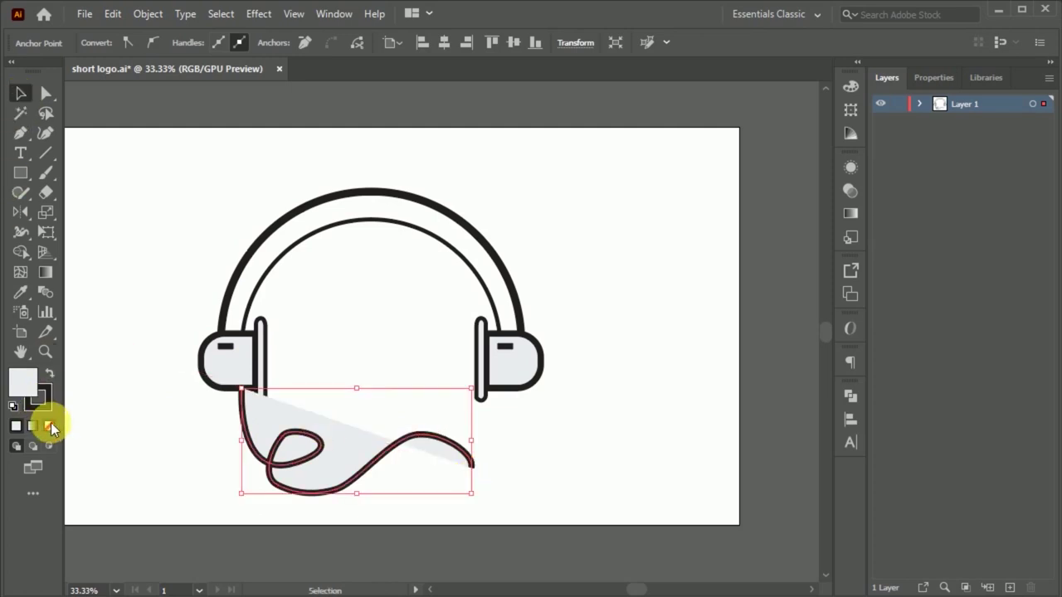
{"action": "left_click", "coordinate": [49, 425]}
{"action": "left_click", "coordinate": [150, 484]}
{"action": "key", "text": "ctrl+minus"}
Step: Smooth the cord's loop with the Smooth Tool
{"action": "left_click", "coordinate": [20, 193]}
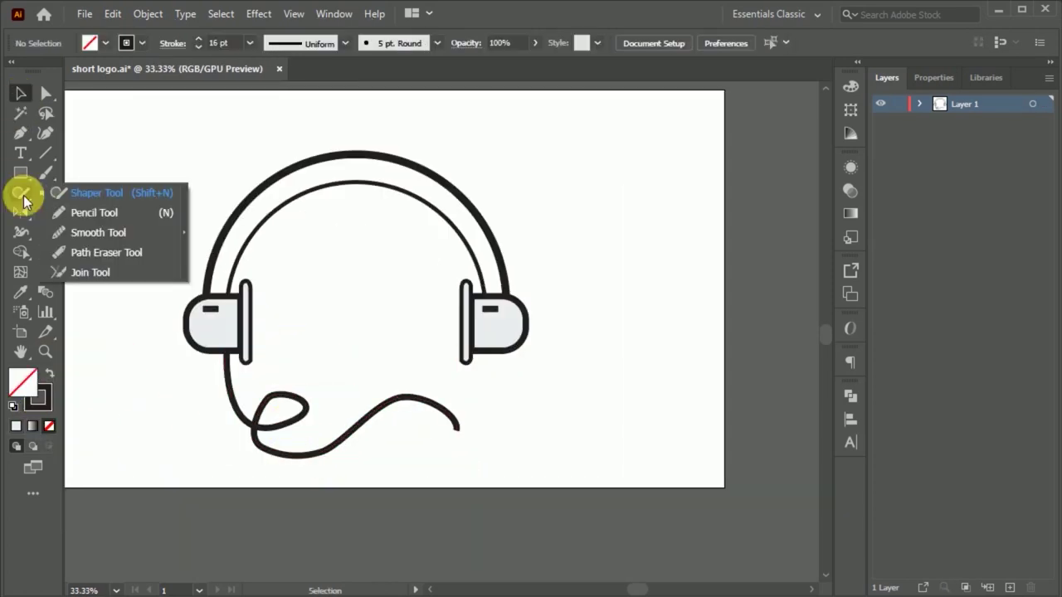
{"action": "left_click", "coordinate": [87, 234]}
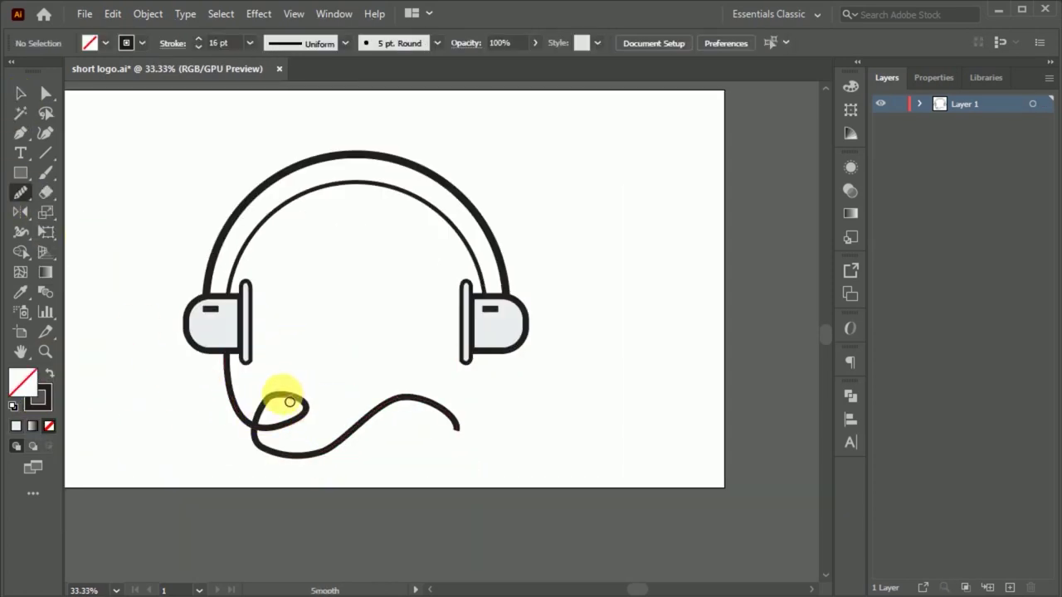
{"action": "left_click", "coordinate": [265, 400]}
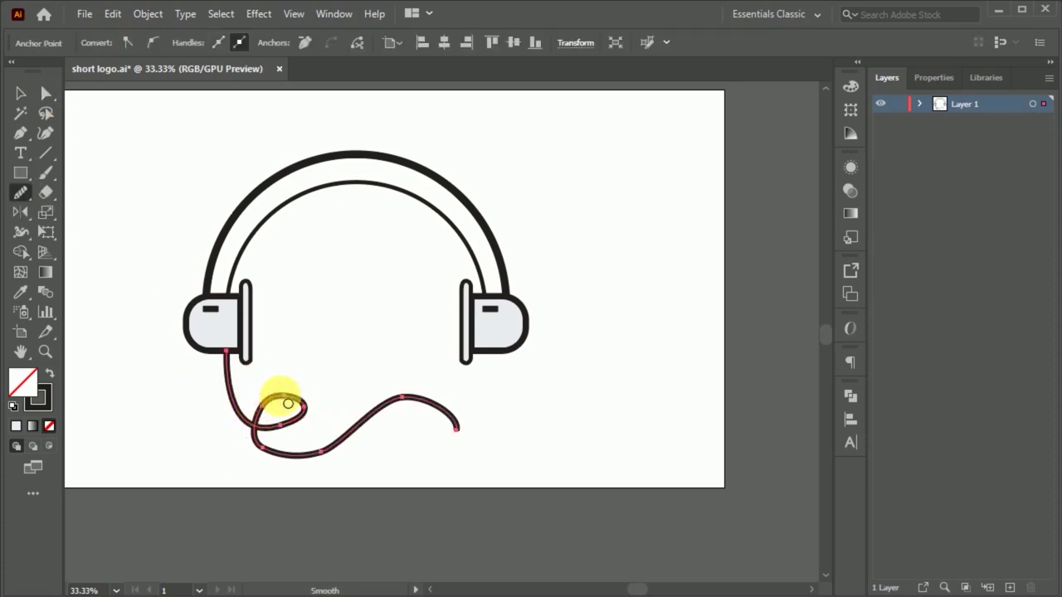
{"action": "scroll", "coordinate": [288, 403], "scroll_direction": "up", "scroll_amount": 2}
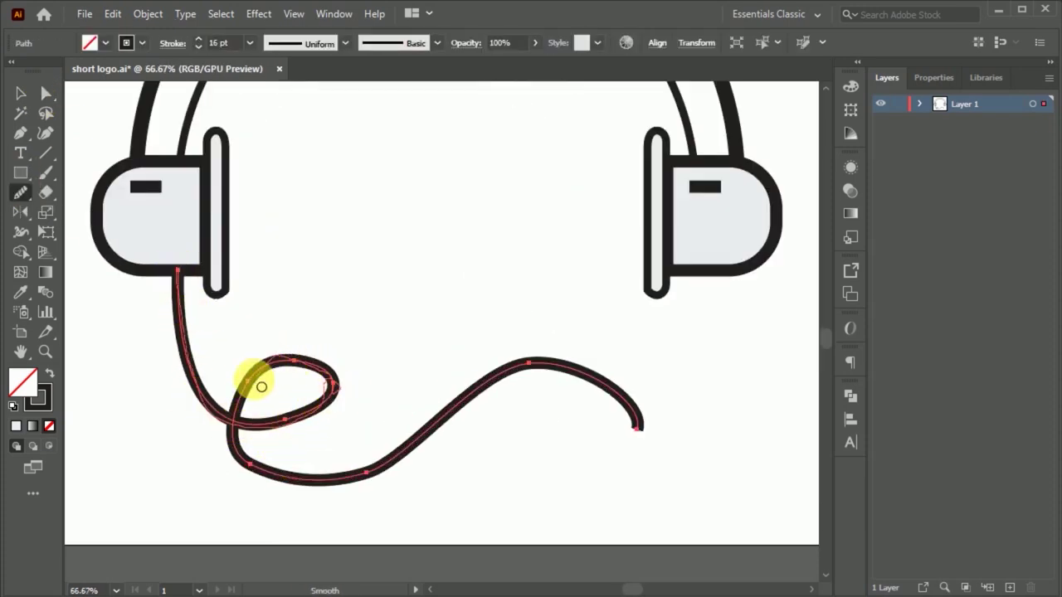
{"action": "key", "text": "v"}
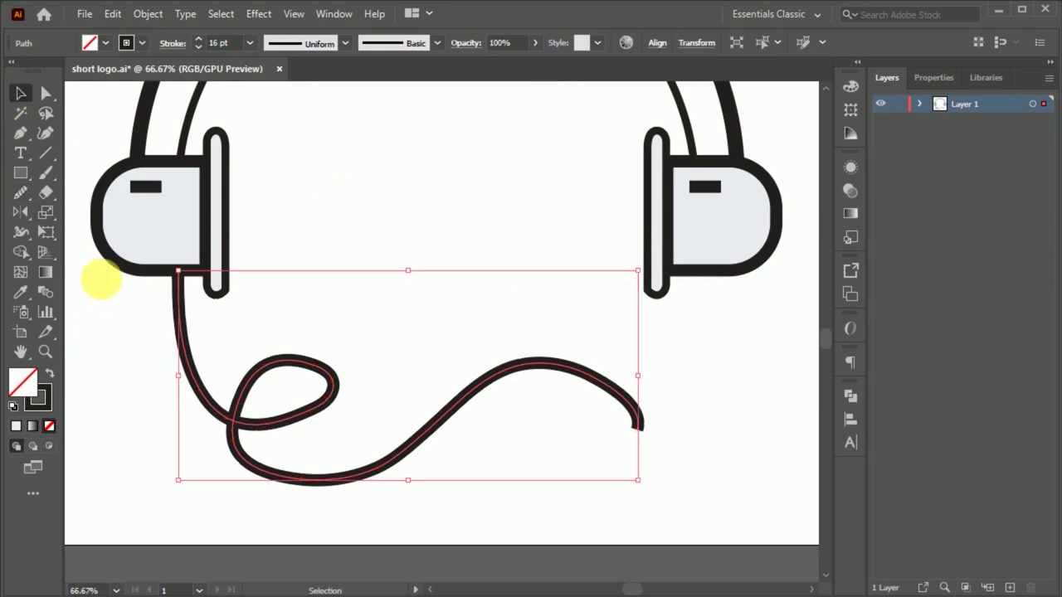
{"action": "left_click", "coordinate": [99, 277]}
{"action": "scroll", "coordinate": [230, 409], "scroll_direction": "down", "scroll_amount": 2}
{"action": "scroll", "coordinate": [230, 410], "scroll_direction": "down", "scroll_amount": 1}
{"action": "scroll", "coordinate": [683, 439], "scroll_direction": "down", "scroll_amount": 1}
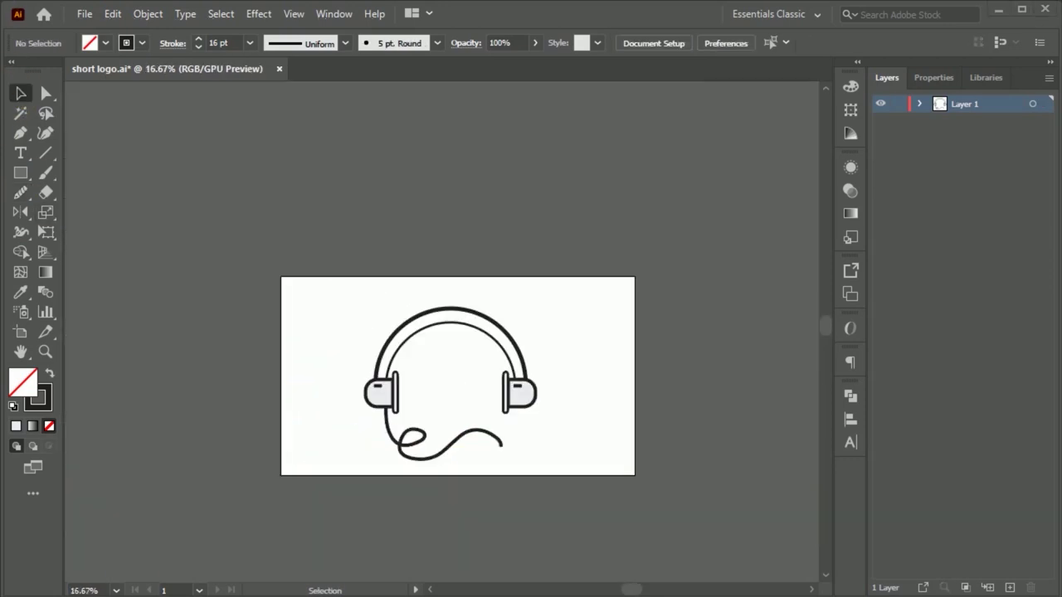
{"action": "scroll", "coordinate": [516, 438], "scroll_direction": "up", "scroll_amount": 1}
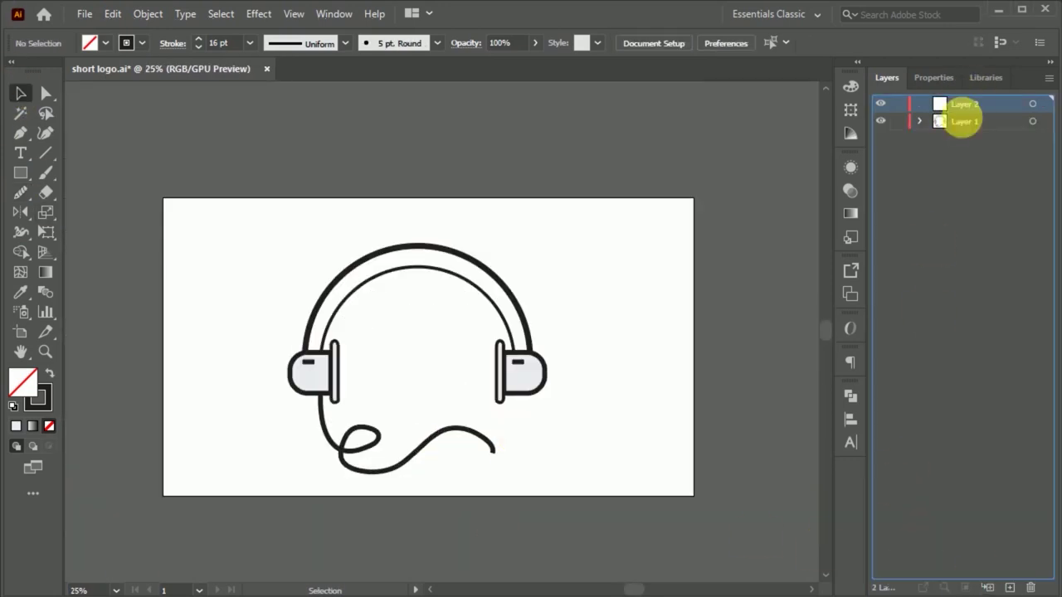
Step: Put Layer 2 below Layer 1 and draw an artboard-sized yellow rectangle with no stroke
{"action": "left_click_drag", "start_coordinate": [962, 121], "coordinate": [962, 128]}
{"action": "mouse_move", "coordinate": [166, 200]}
{"action": "left_mouse_down"}
{"action": "mouse_move", "coordinate": [700, 506]}
{"action": "mouse_move", "coordinate": [694, 496]}
{"action": "left_mouse_up"}
{"action": "left_click", "coordinate": [249, 42]}
{"action": "left_click", "coordinate": [273, 114]}
{"action": "double_click", "coordinate": [36, 398]}
{"action": "left_click", "coordinate": [618, 396]}
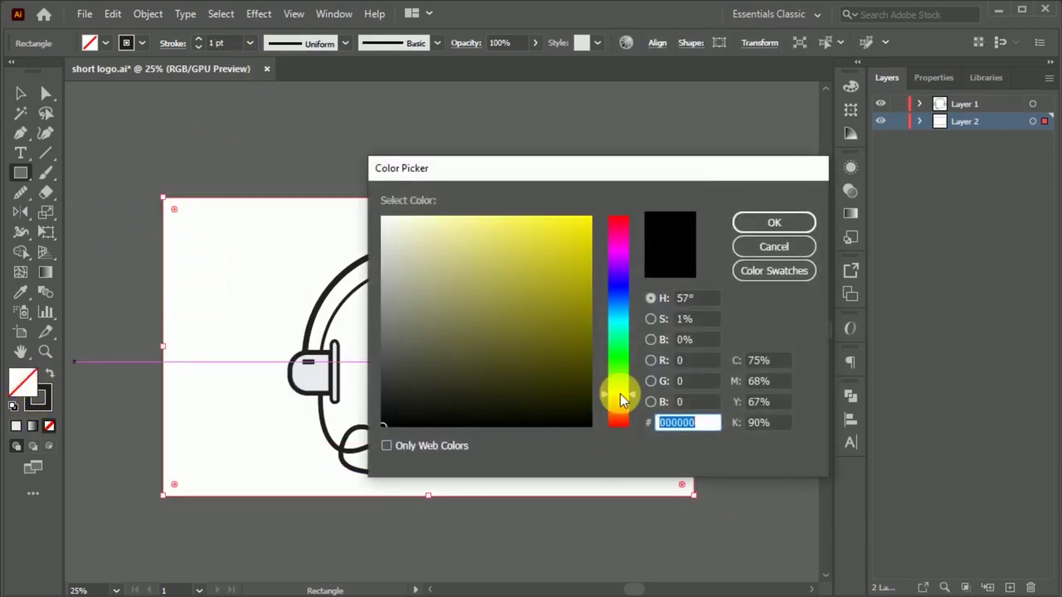
{"action": "left_click", "coordinate": [540, 247]}
{"action": "left_click", "coordinate": [773, 222]}
{"action": "left_click", "coordinate": [50, 374]}
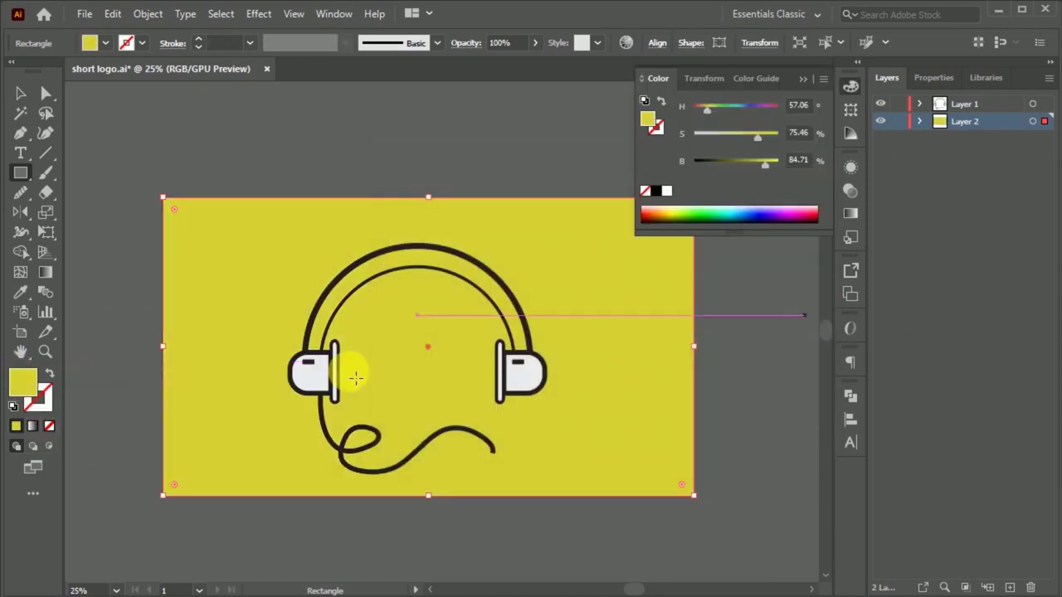
Step: Fill the rectangle with a yellow radial gradient, moving the middle stop to about 39%
{"action": "left_click", "coordinate": [850, 215]}
{"action": "left_click", "coordinate": [710, 297]}
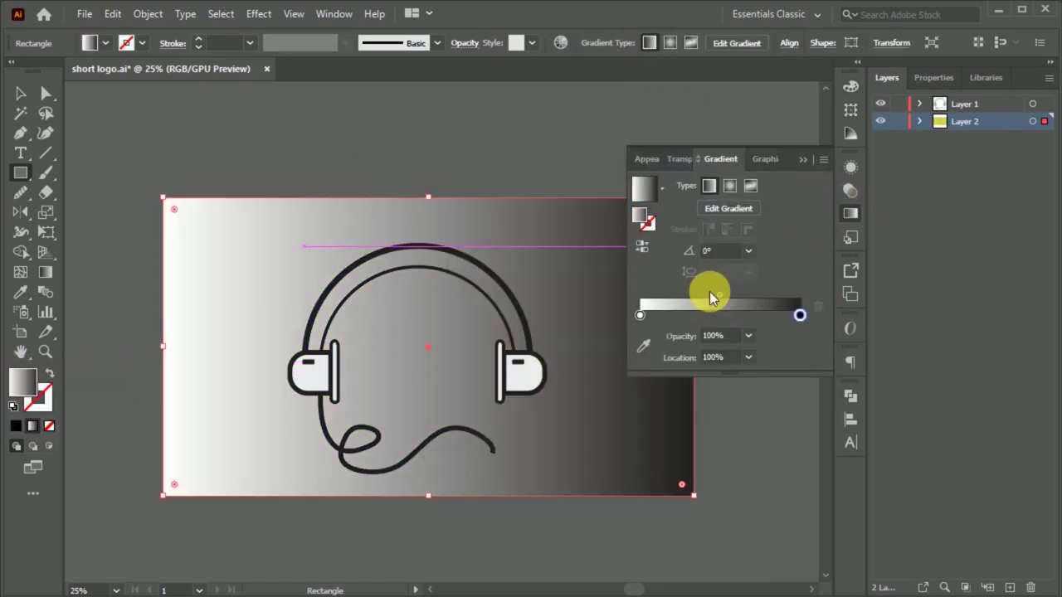
{"action": "double_click", "coordinate": [641, 316]}
{"action": "left_click", "coordinate": [586, 404]}
{"action": "left_click", "coordinate": [644, 416]}
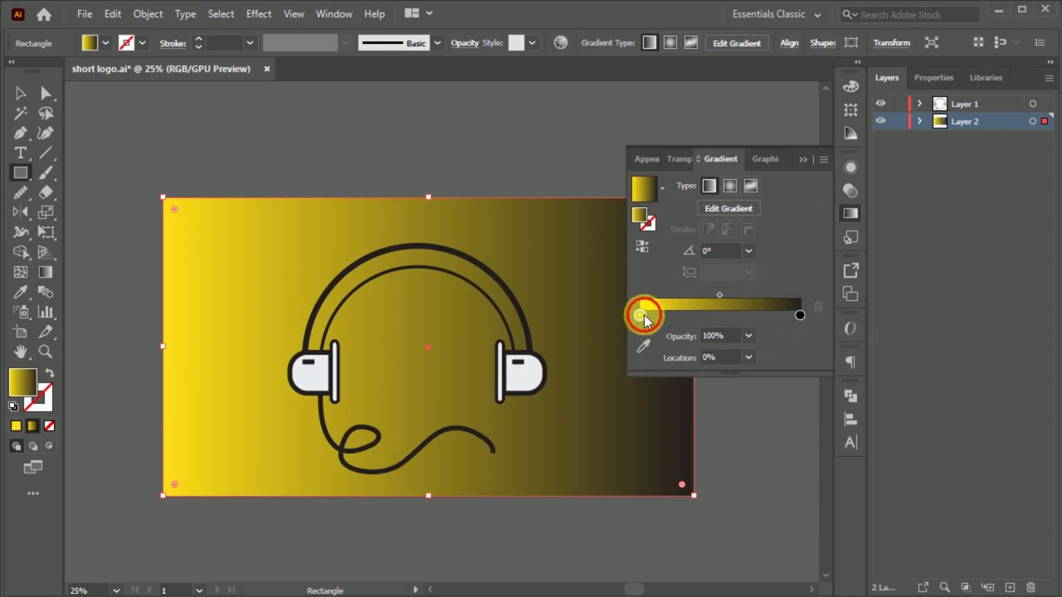
{"action": "left_click_drag", "start_coordinate": [640, 316], "coordinate": [800, 315]}
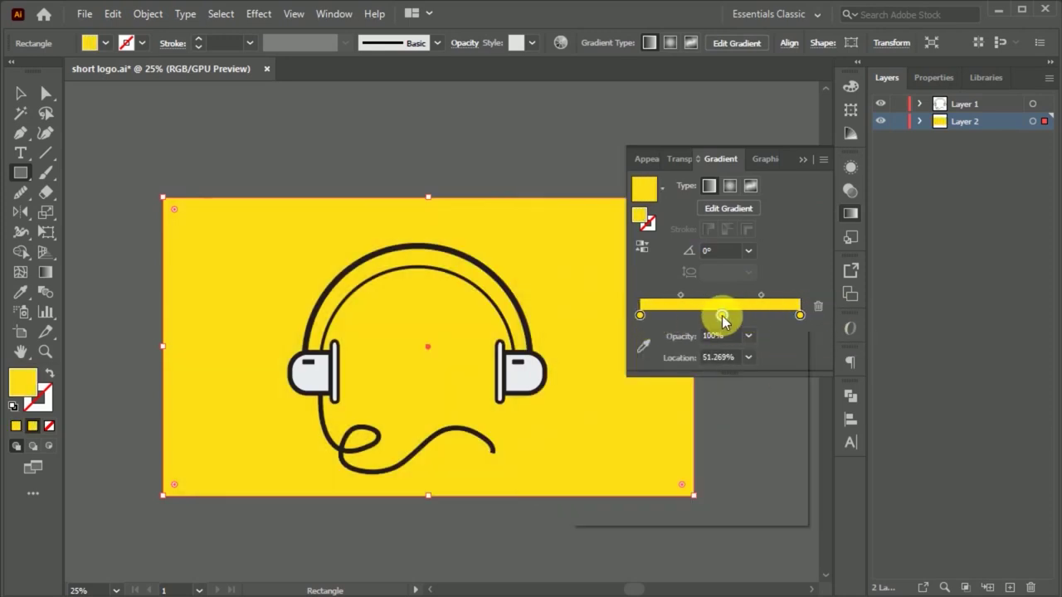
{"action": "double_click", "coordinate": [722, 316]}
{"action": "left_click", "coordinate": [587, 374]}
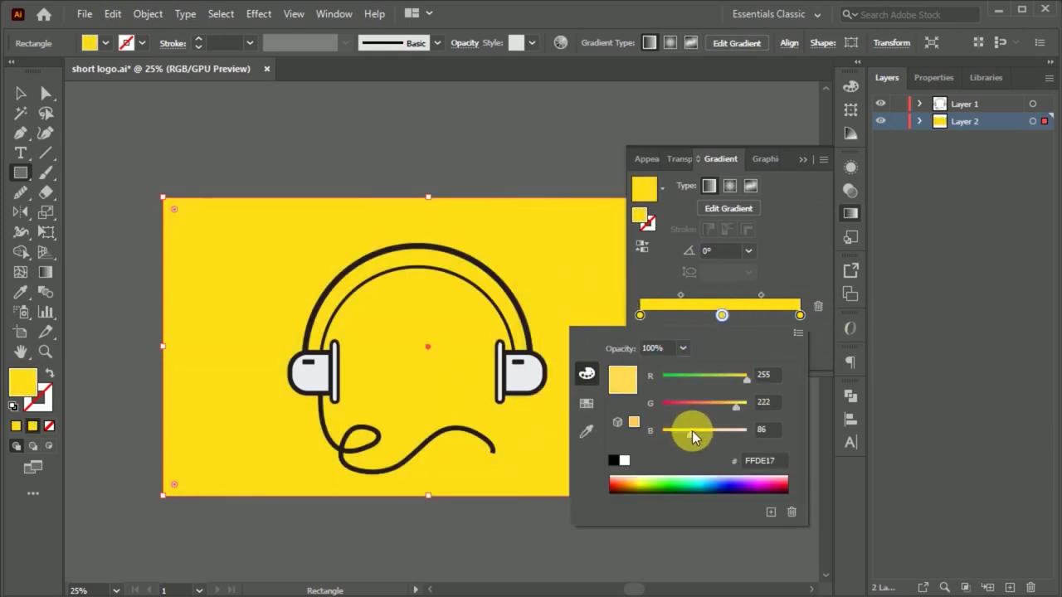
{"action": "key", "text": "g"}
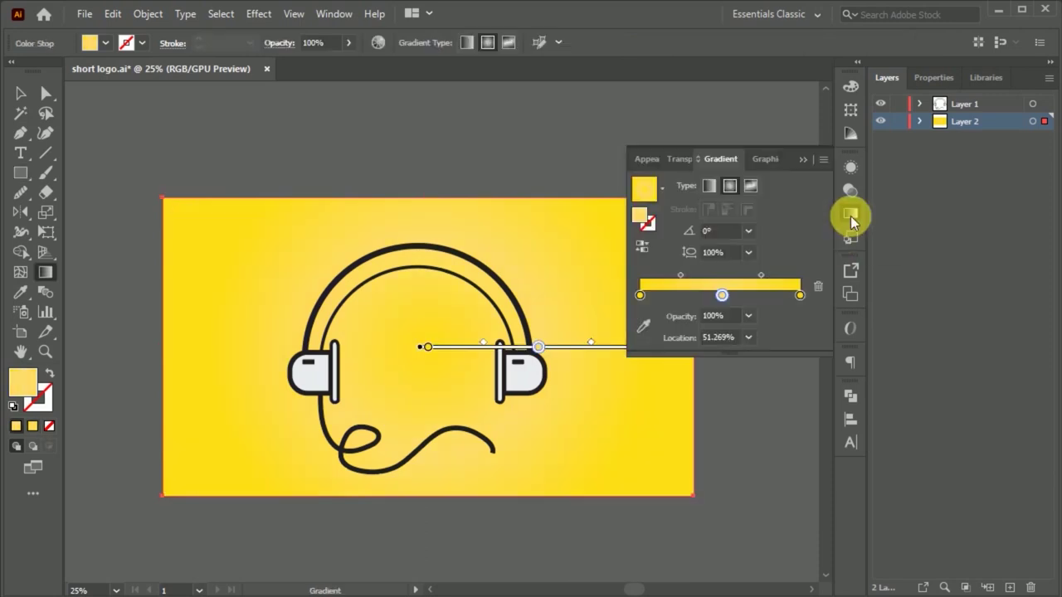
{"action": "left_click_drag", "start_coordinate": [722, 295], "coordinate": [702, 297]}
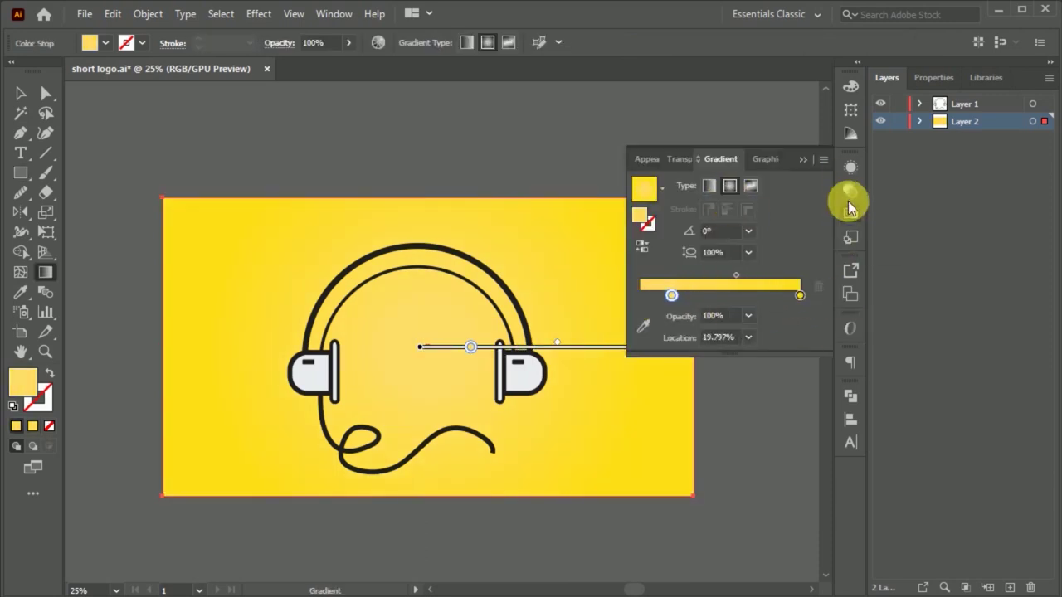
Step: Change the right gradient stop to orange so the background fades from pale yellow
{"action": "double_click", "coordinate": [671, 295]}
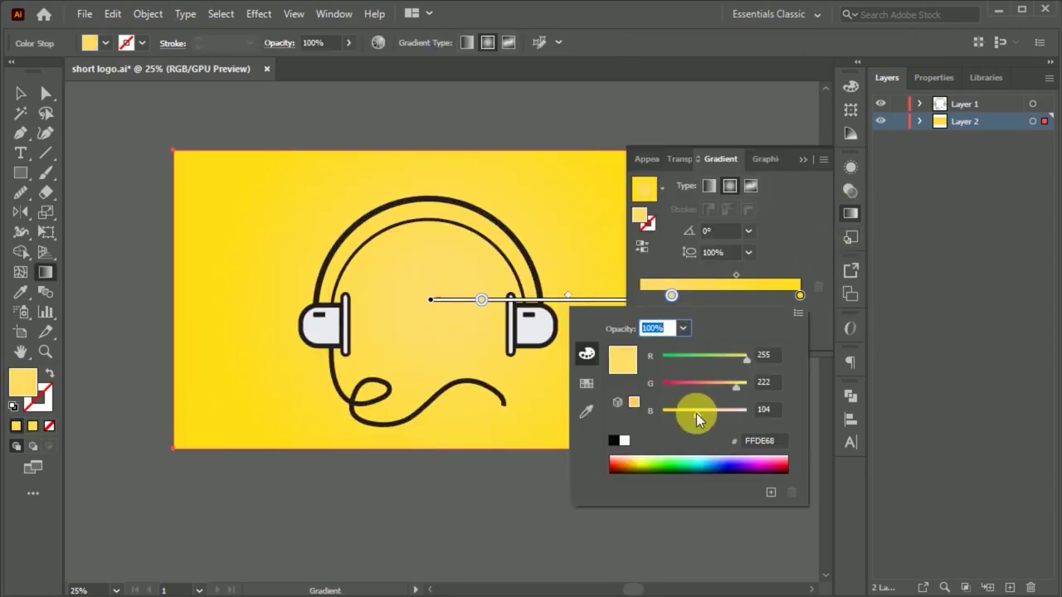
{"action": "double_click", "coordinate": [800, 295]}
{"action": "left_click_drag", "start_coordinate": [736, 386], "coordinate": [721, 386]}
{"action": "key", "text": "Return"}
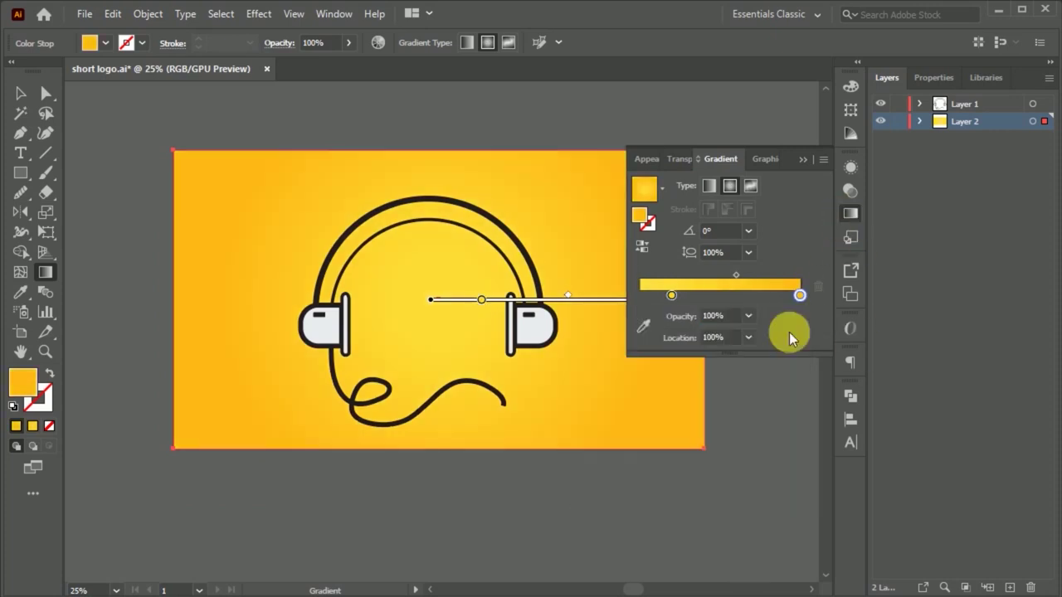
{"action": "key", "text": "v"}
{"action": "left_click", "coordinate": [204, 99]}
{"action": "key", "text": "ctrl+plus"}
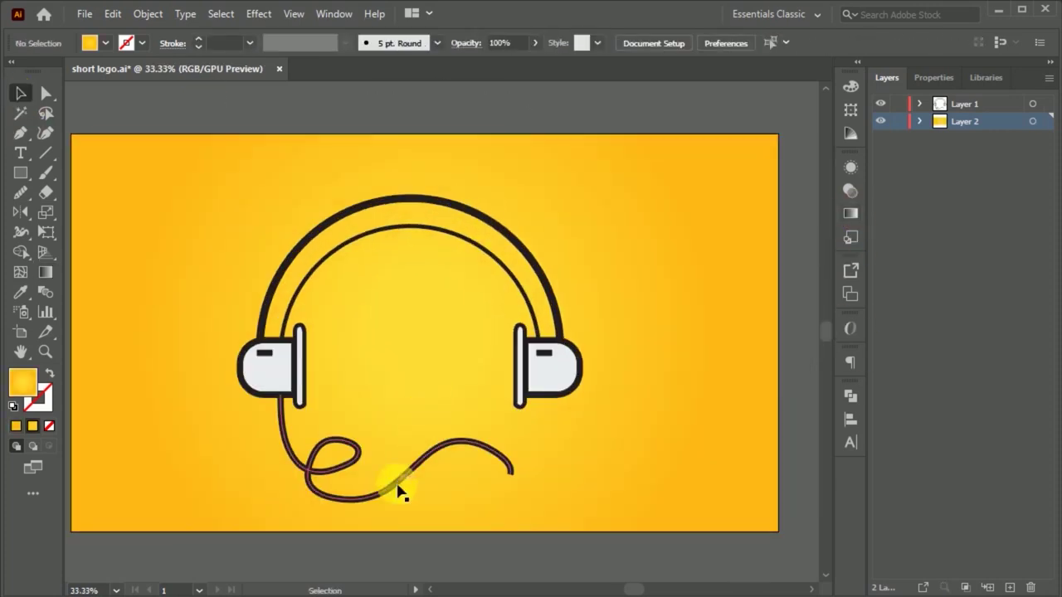
{"action": "scroll", "coordinate": [379, 229], "scroll_direction": "up", "scroll_amount": 1}
{"action": "left_click", "coordinate": [379, 230]}
Step: Give the arc a new stroke weight, then zoom out and clear the selection
{"action": "left_click", "coordinate": [250, 43]}
{"action": "left_click", "coordinate": [268, 304]}
{"action": "key", "text": "ctrl+minus"}
{"action": "left_click", "coordinate": [356, 268]}
{"action": "key", "text": "ctrl+minus"}
{"action": "key", "text": "ctrl+shift+a"}
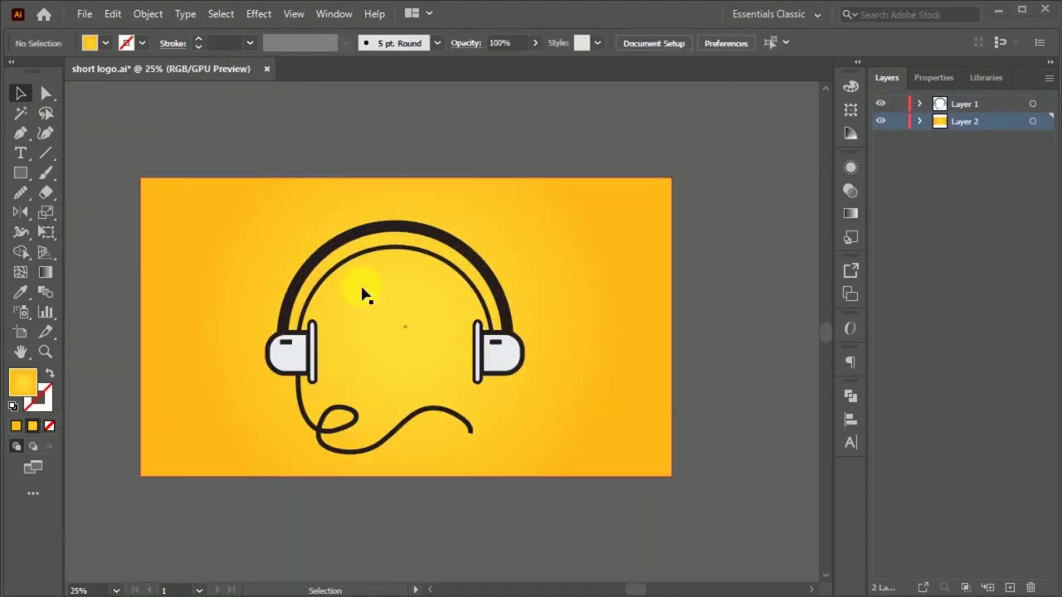
{"action": "scroll", "coordinate": [370, 242], "scroll_direction": "up", "scroll_amount": 1}
Step: Recolour the outer headband band's stroke from magenta to dark red
{"action": "left_click", "coordinate": [370, 235]}
{"action": "double_click", "coordinate": [38, 398]}
{"action": "left_click_drag", "start_coordinate": [618, 241], "coordinate": [601, 270]}
{"action": "left_click", "coordinate": [564, 244]}
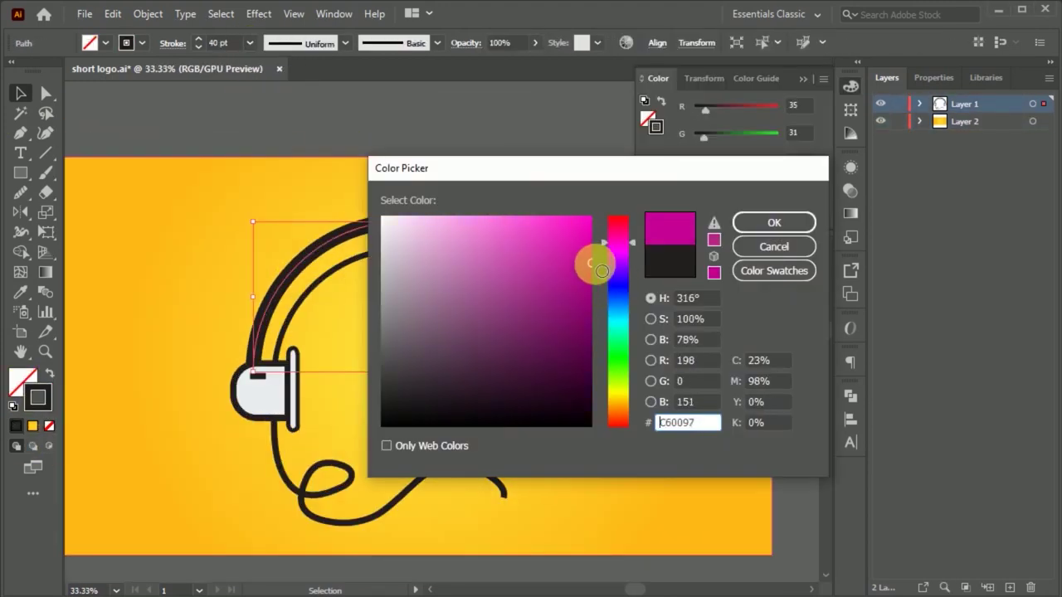
{"action": "left_click", "coordinate": [774, 223]}
{"action": "left_click", "coordinate": [656, 218]}
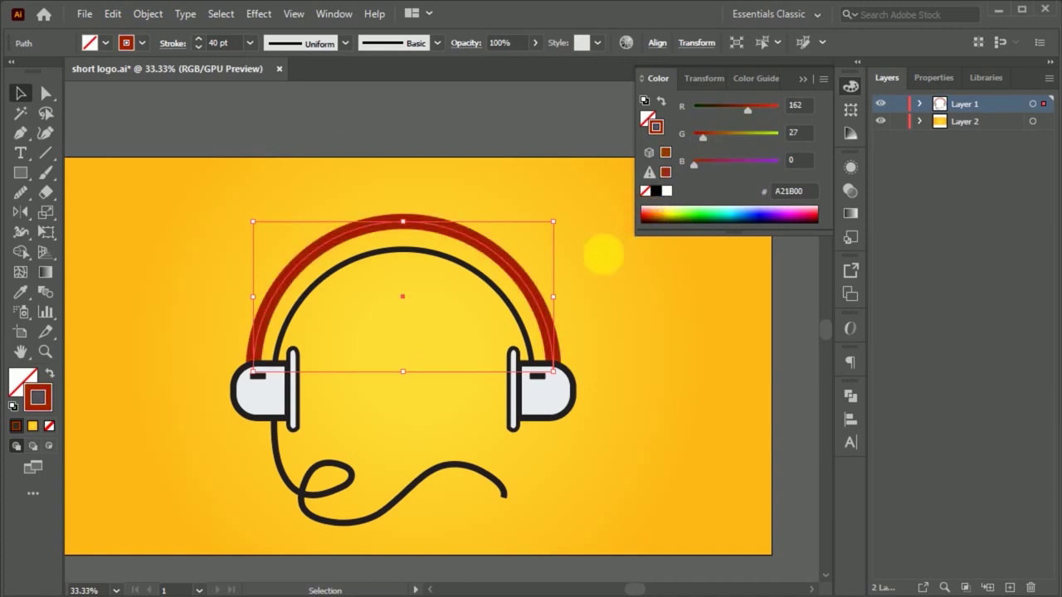
Step: Apply a gradient to the outer headband band's stroke
{"action": "key", "text": "ctrl+plus"}
{"action": "left_click", "coordinate": [850, 214]}
{"action": "left_click", "coordinate": [710, 288]}
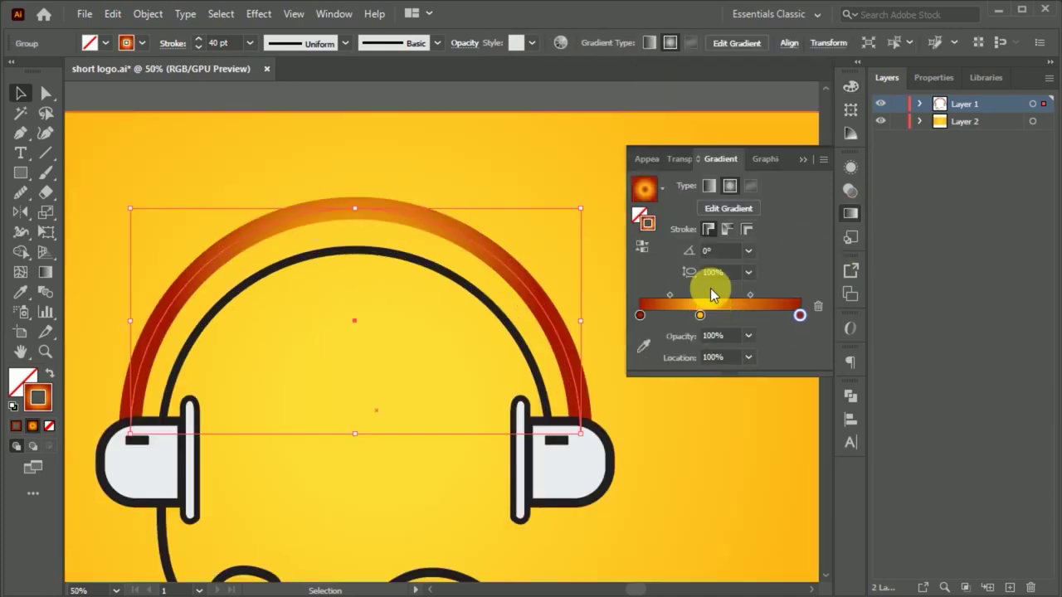
{"action": "left_click", "coordinate": [849, 213]}
{"action": "left_click", "coordinate": [185, 145]}
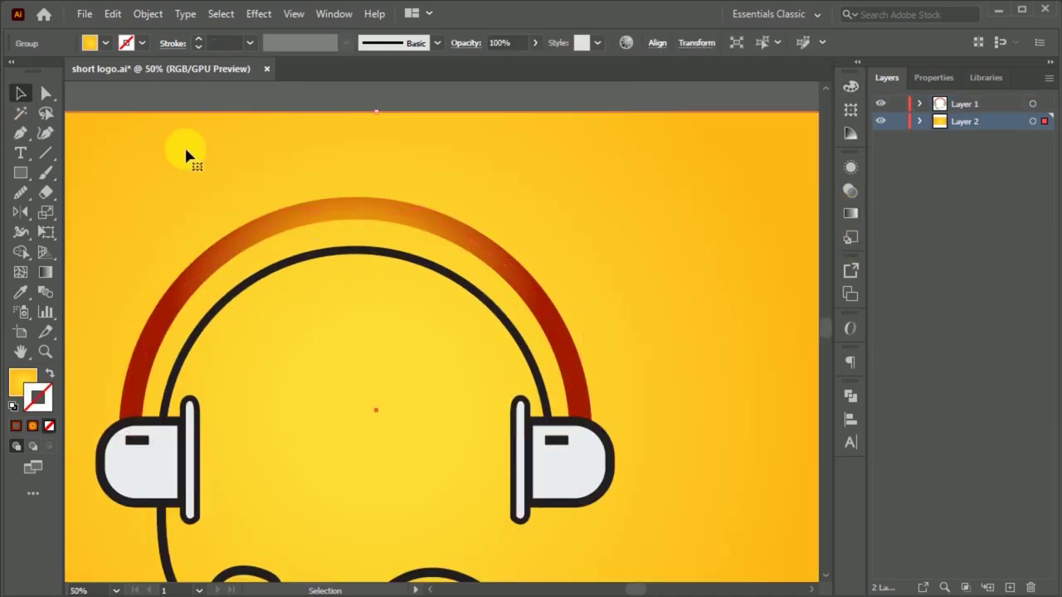
{"action": "key", "text": "ctrl+minus"}
{"action": "key", "text": "ctrl+plus"}
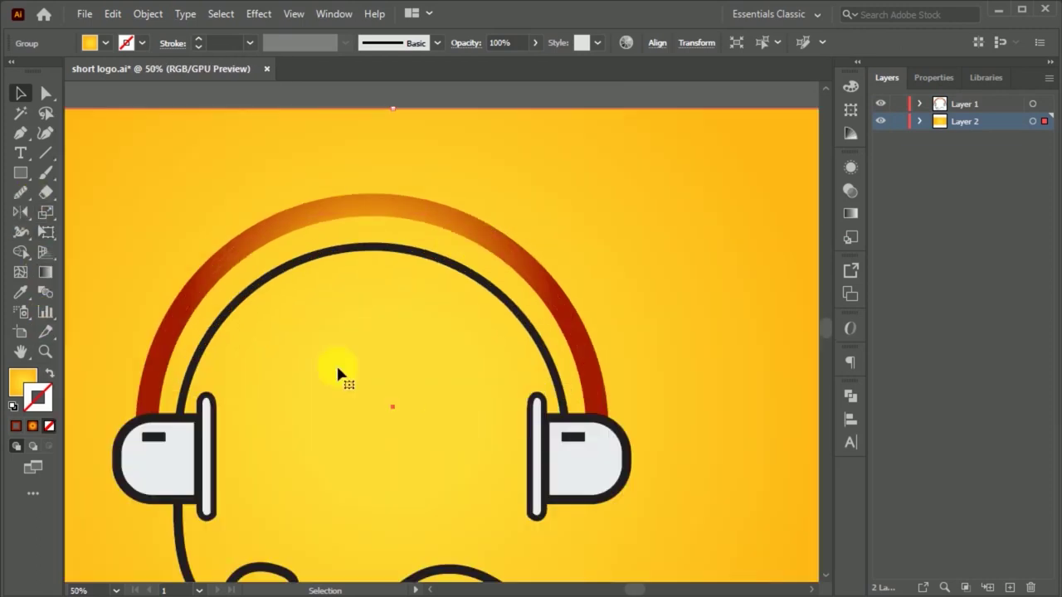
Step: Eyedropper the band's brown onto the inner headband arc
{"action": "left_click", "coordinate": [45, 93]}
{"action": "left_click", "coordinate": [263, 267]}
{"action": "left_click", "coordinate": [21, 292]}
{"action": "left_click", "coordinate": [290, 224]}
{"action": "key", "text": "v"}
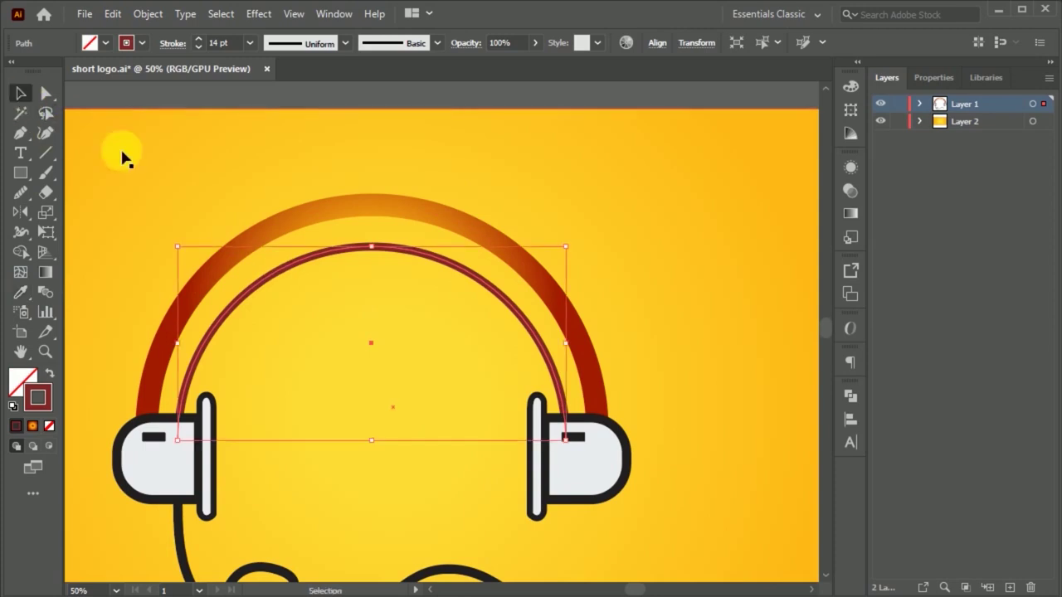
{"action": "key", "text": "ctrl+minus"}
{"action": "left_click", "coordinate": [524, 218]}
{"action": "key", "text": "ctrl+plus"}
Step: Copy the headband's orange-red stroke onto both earcup outlines
{"action": "left_click", "coordinate": [571, 347]}
{"action": "left_click", "coordinate": [590, 241]}
{"action": "key", "text": "ctrl+plus"}
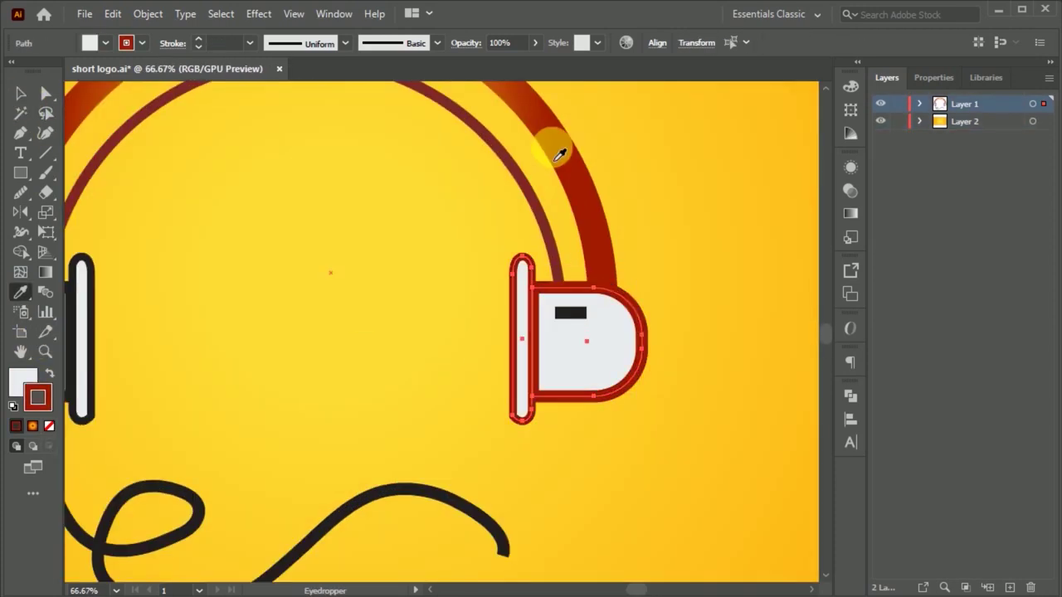
{"action": "key", "text": "ctrl+minus"}
{"action": "left_click", "coordinate": [21, 93]}
{"action": "left_click", "coordinate": [189, 415]}
{"action": "left_click", "coordinate": [20, 292]}
{"action": "left_click", "coordinate": [282, 149]}
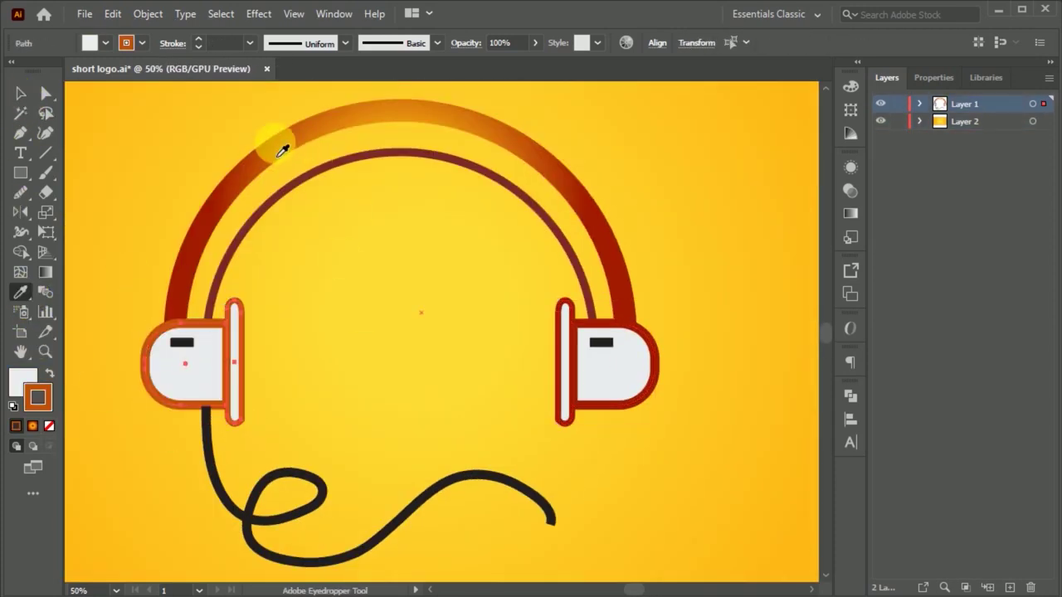
Step: Give the cord the inner arc's brown stroke, undoing an accidental yellow fill
{"action": "left_click", "coordinate": [18, 100]}
{"action": "key", "text": "ctrl+minus"}
{"action": "key", "text": "ctrl+plus"}
{"action": "left_click", "coordinate": [343, 481]}
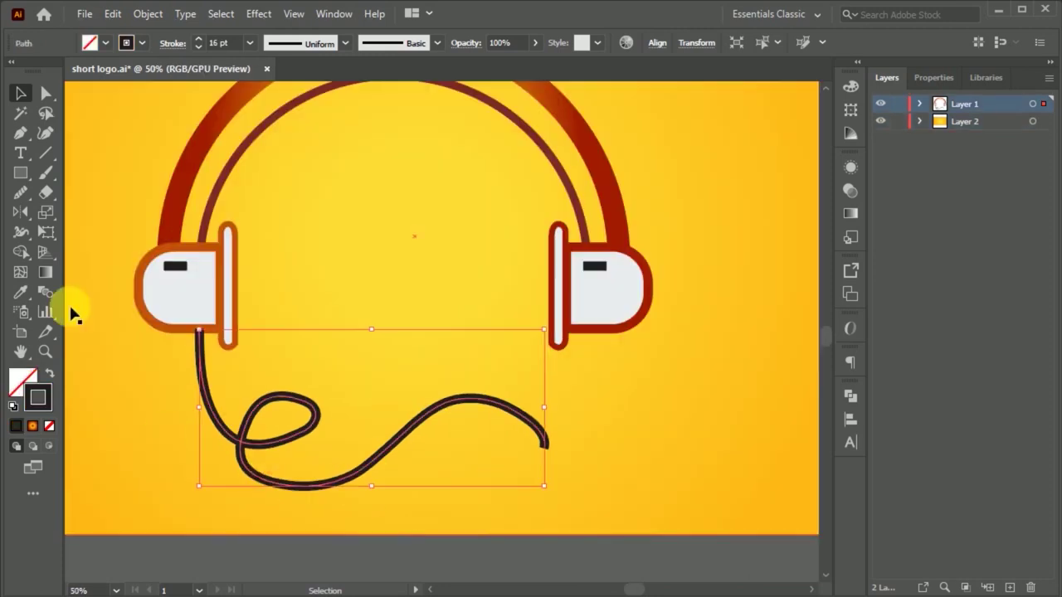
{"action": "left_click", "coordinate": [21, 292]}
{"action": "left_click", "coordinate": [274, 134]}
{"action": "left_click", "coordinate": [441, 448]}
{"action": "key", "text": "v"}
{"action": "key", "text": "ctrl+z"}
Step: Colour both earcup bars red-brown and lock the background group with Ctrl+2
{"action": "left_click", "coordinate": [640, 462]}
{"action": "key", "text": "ctrl+minus"}
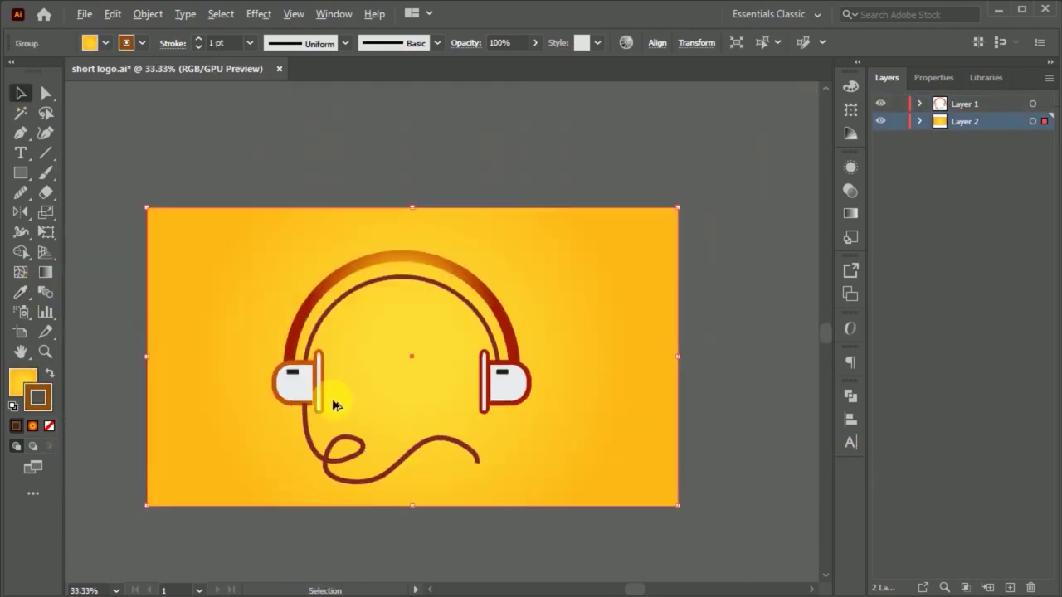
{"action": "scroll", "coordinate": [319, 436], "scroll_direction": "up", "scroll_amount": 2}
{"action": "left_click", "coordinate": [320, 436]}
{"action": "scroll", "coordinate": [204, 415], "scroll_direction": "down", "scroll_amount": 1}
{"action": "key", "text": "i"}
{"action": "left_click", "coordinate": [26, 380]}
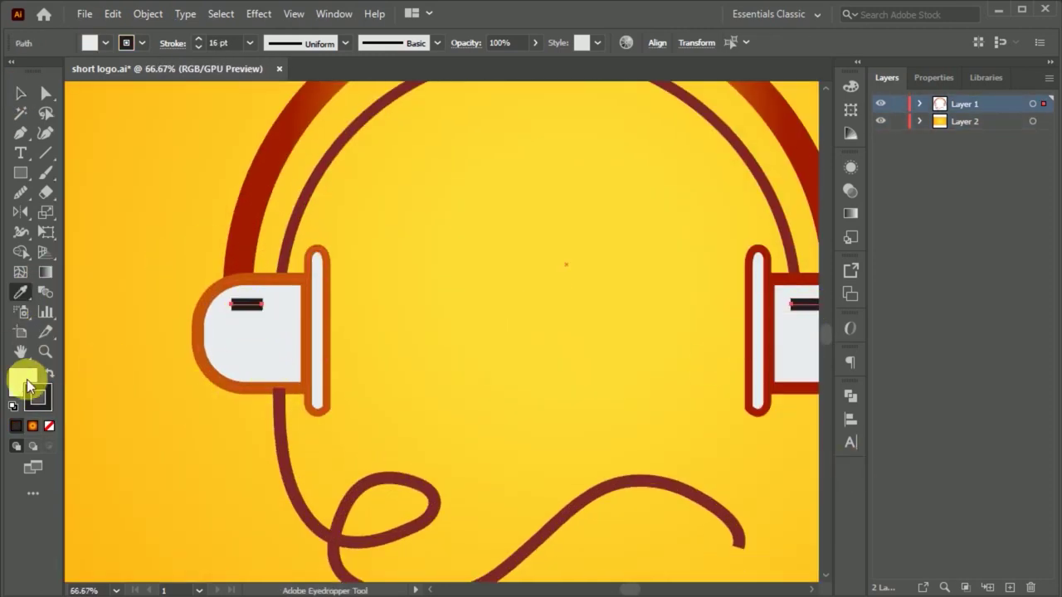
{"action": "key", "text": "v"}
{"action": "left_click", "coordinate": [114, 415]}
{"action": "key", "text": "ctrl+minus"}
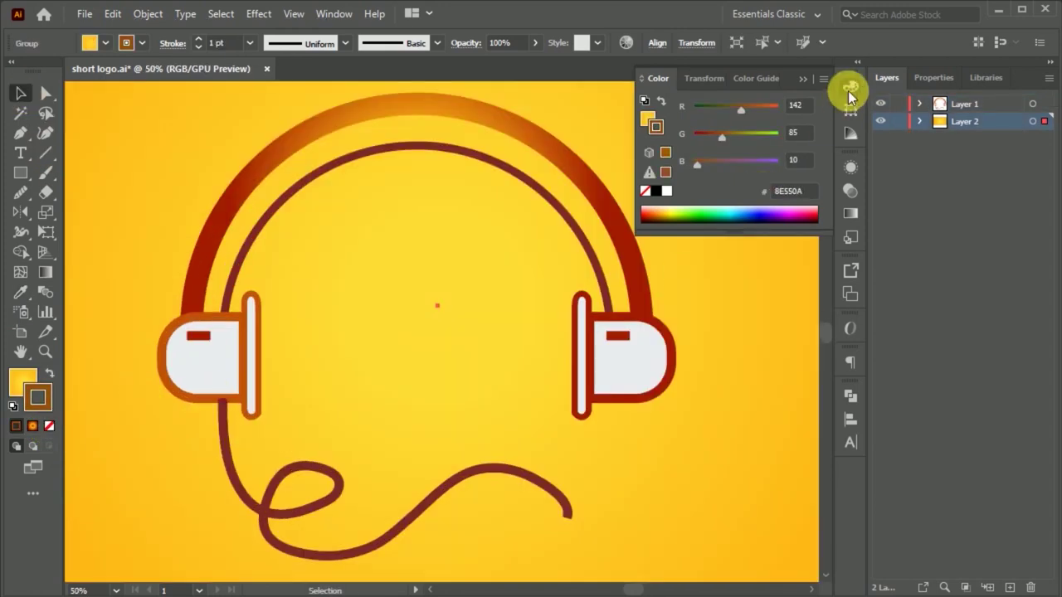
{"action": "left_click", "coordinate": [850, 87]}
{"action": "key", "text": "ctrl+2"}
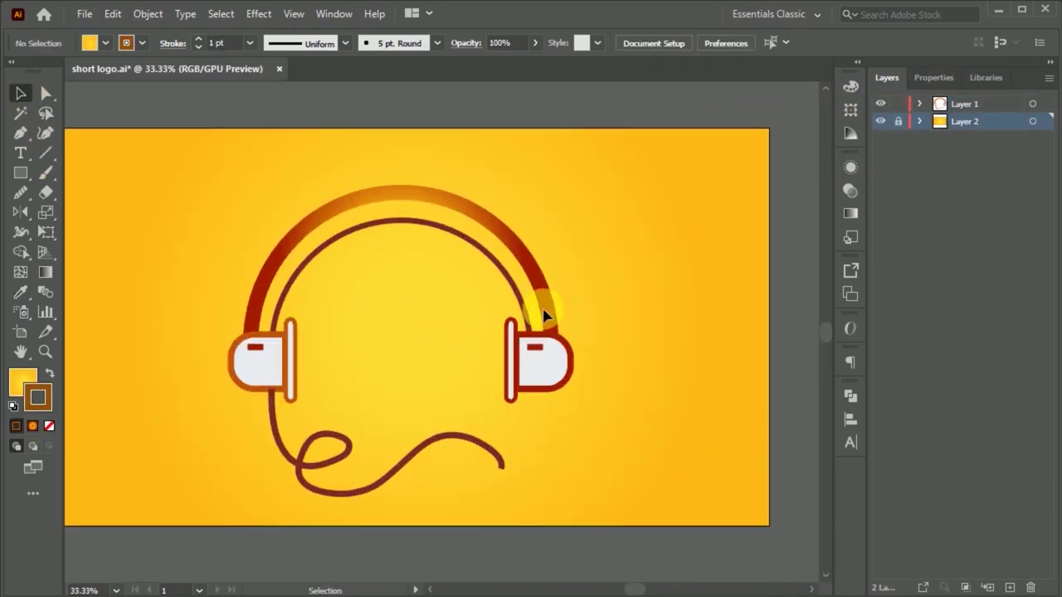
Step: Lighten the gradient's left stop, fill the left earcup with it, and set its direction
{"action": "scroll", "coordinate": [257, 382], "scroll_direction": "up", "scroll_amount": 1}
{"action": "left_click", "coordinate": [19, 422]}
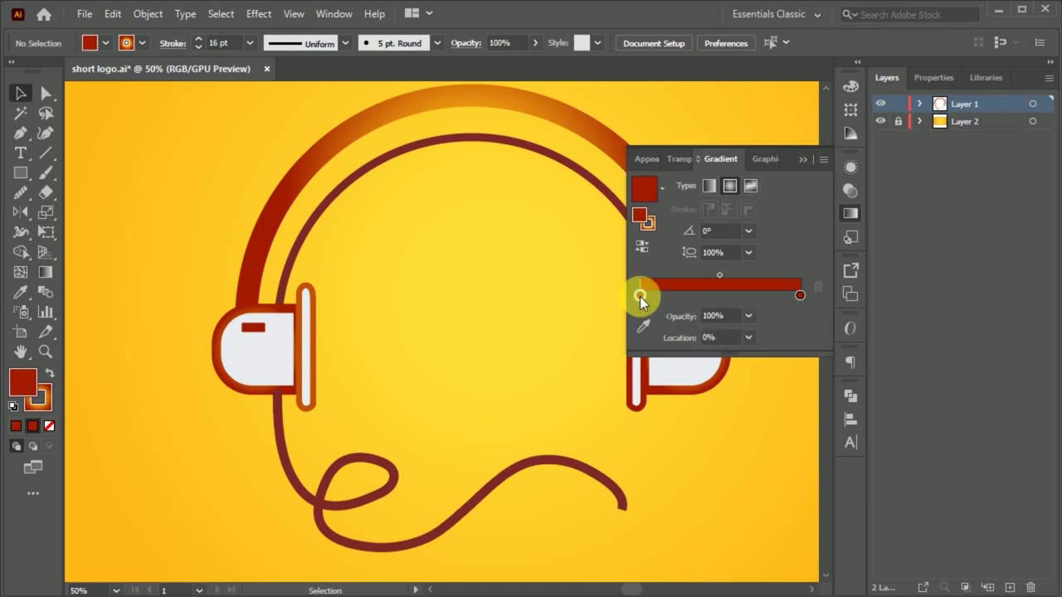
{"action": "double_click", "coordinate": [640, 295]}
{"action": "left_click_drag", "start_coordinate": [739, 370], "coordinate": [711, 407]}
{"action": "left_click", "coordinate": [669, 288]}
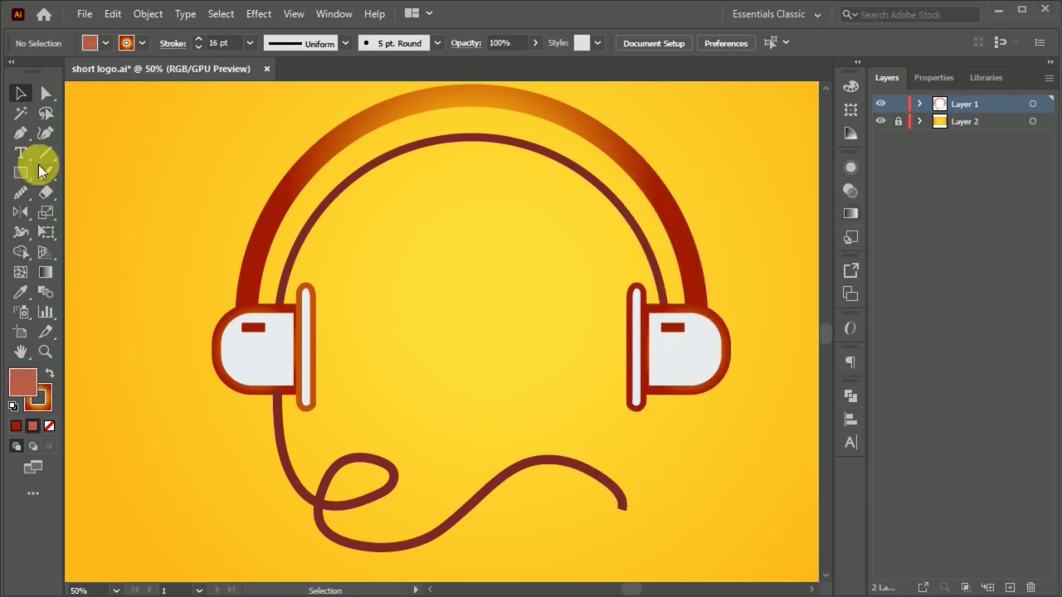
{"action": "left_click", "coordinate": [851, 213]}
{"action": "left_click", "coordinate": [680, 284]}
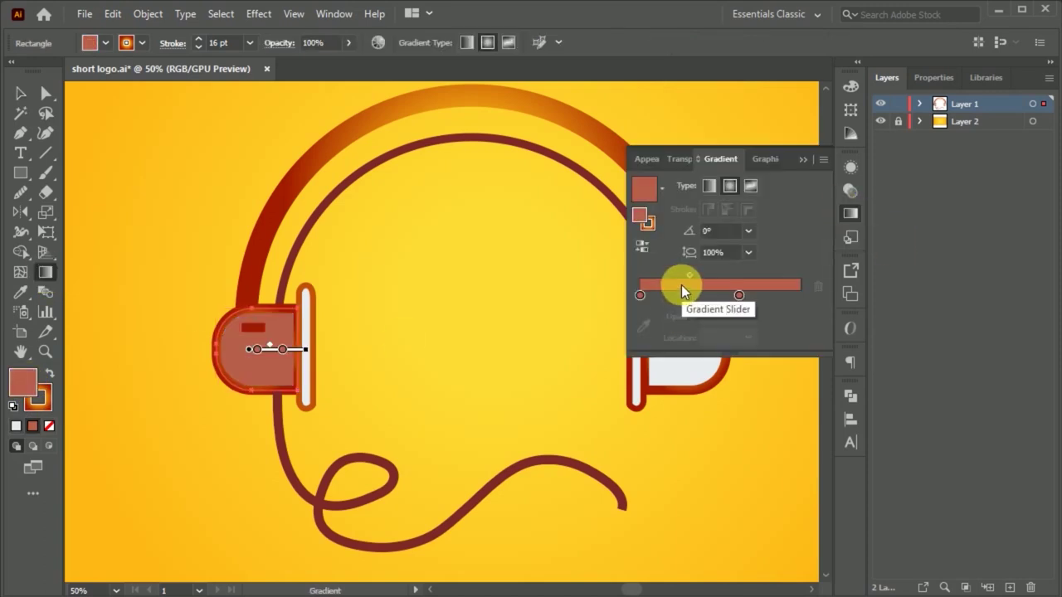
{"action": "left_click", "coordinate": [851, 213]}
{"action": "key", "text": "g"}
{"action": "left_click_drag", "start_coordinate": [272, 318], "coordinate": [273, 390]}
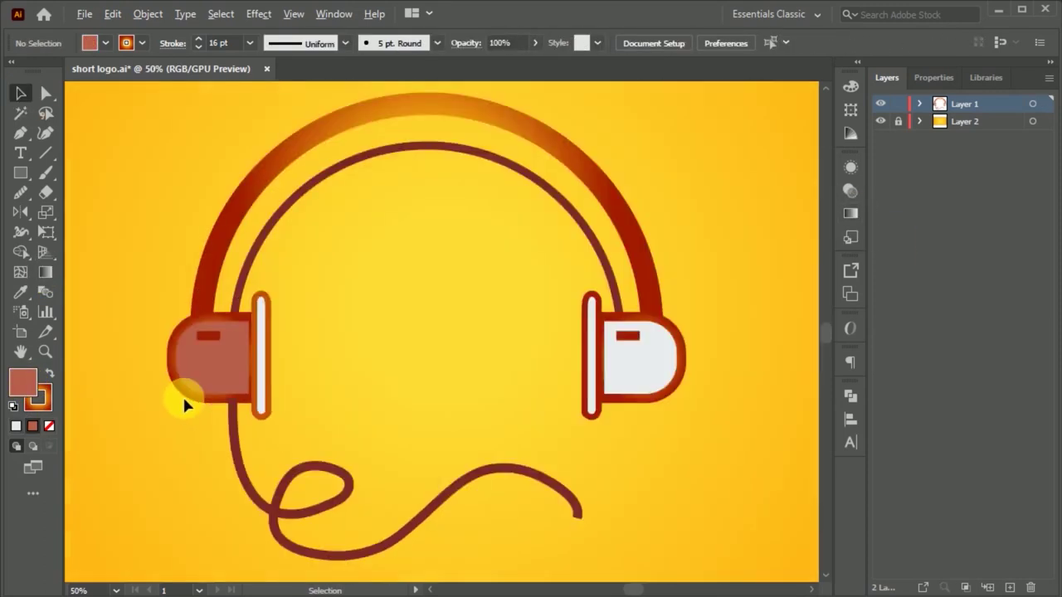
Step: Lighten another stop of the earcup gradient and eyedropper it onto the right earcup
{"action": "left_click", "coordinate": [163, 365]}
{"action": "left_click", "coordinate": [850, 213]}
{"action": "double_click", "coordinate": [800, 315]}
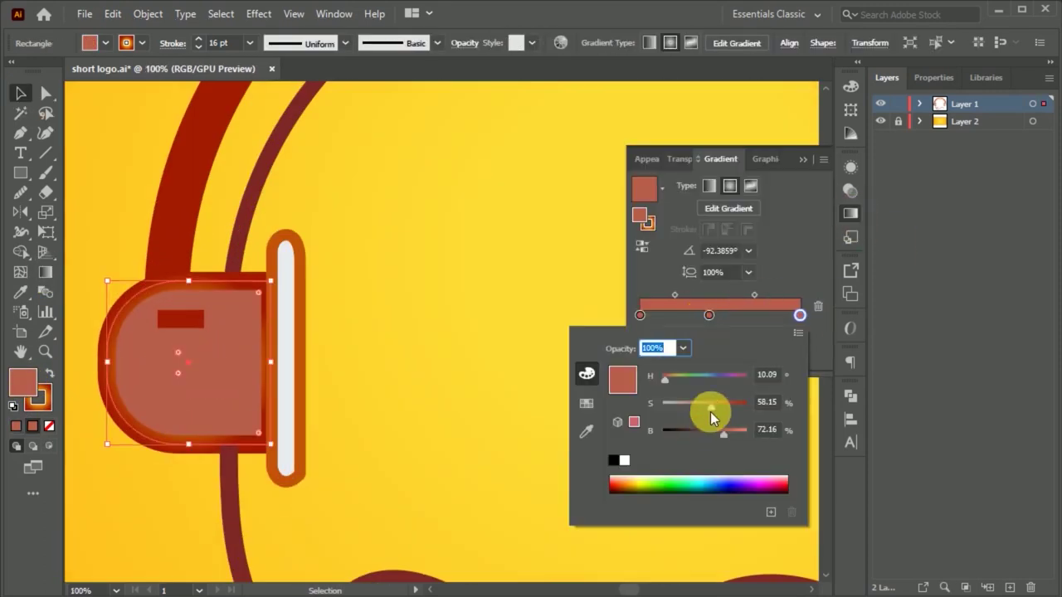
{"action": "left_click_drag", "start_coordinate": [711, 422], "coordinate": [675, 415]}
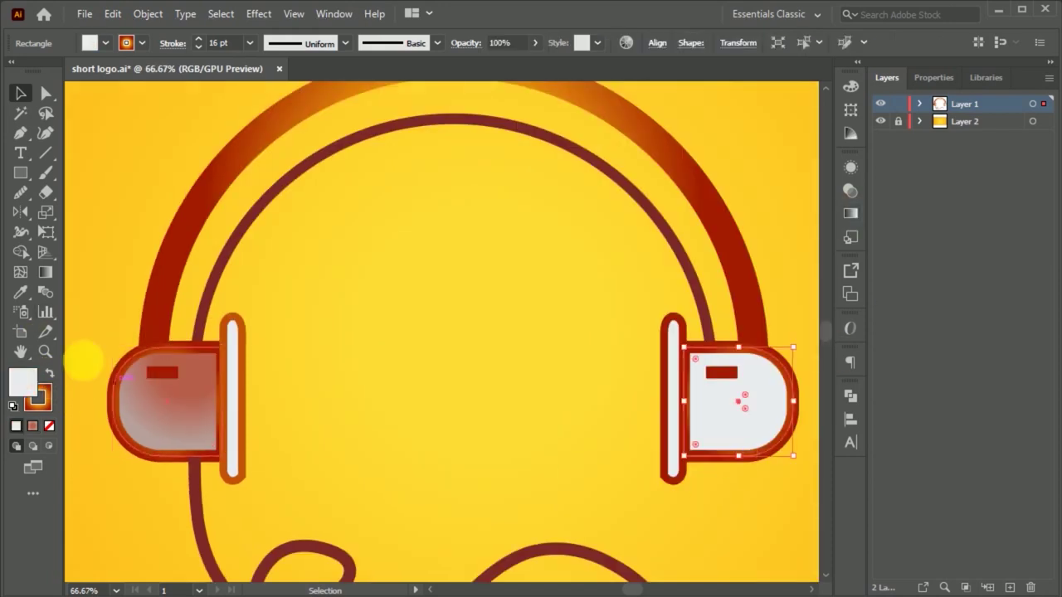
{"action": "key", "text": "i"}
{"action": "left_click", "coordinate": [156, 410]}
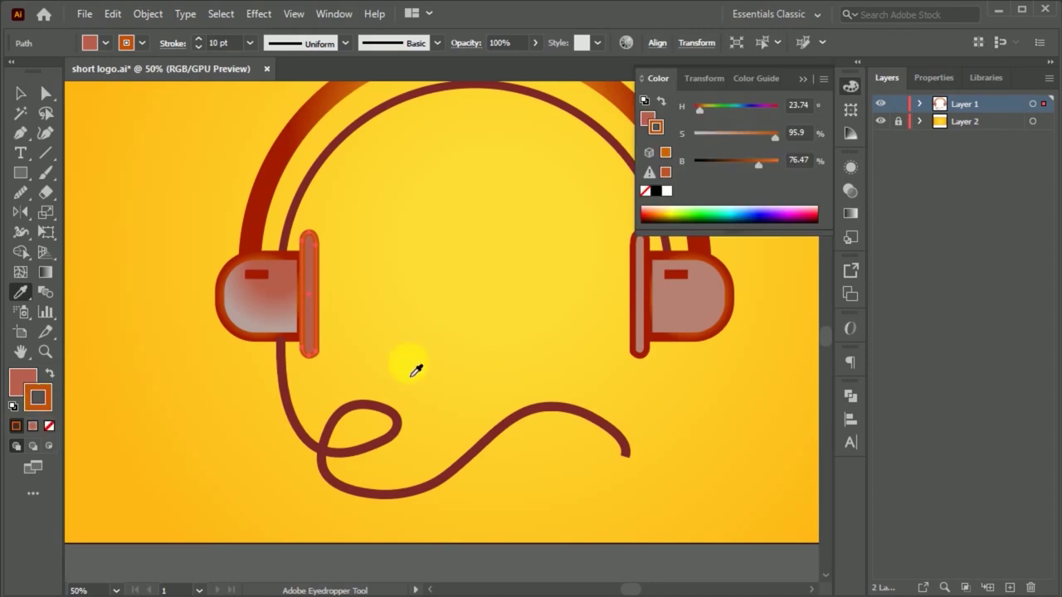
{"action": "left_click", "coordinate": [20, 94]}
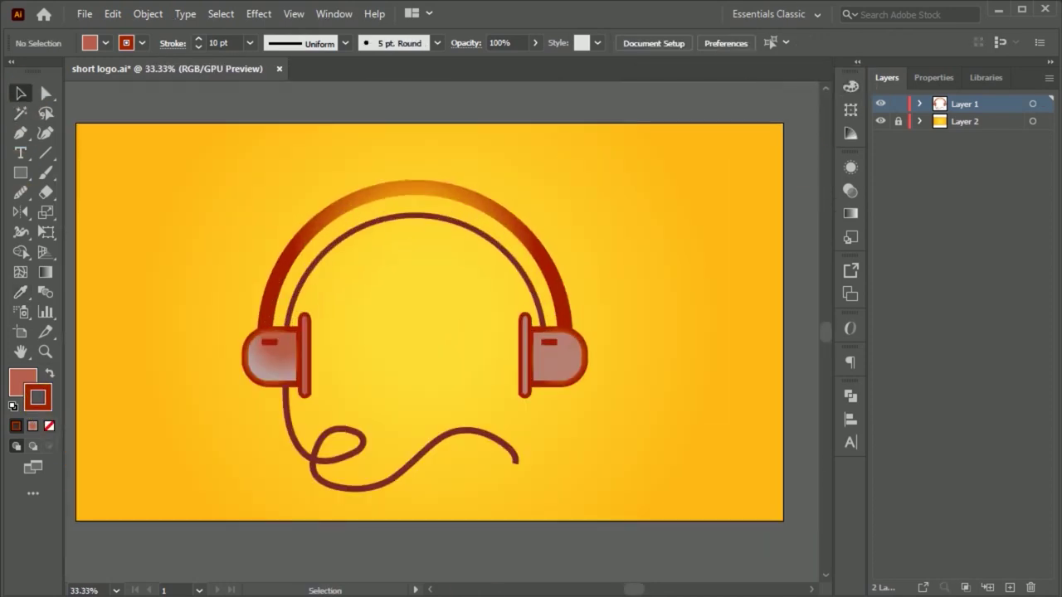
Step: Draw an arc beside the left earcup with a #848484 grey stroke
{"action": "scroll", "coordinate": [546, 408], "scroll_direction": "up", "scroll_amount": 1}
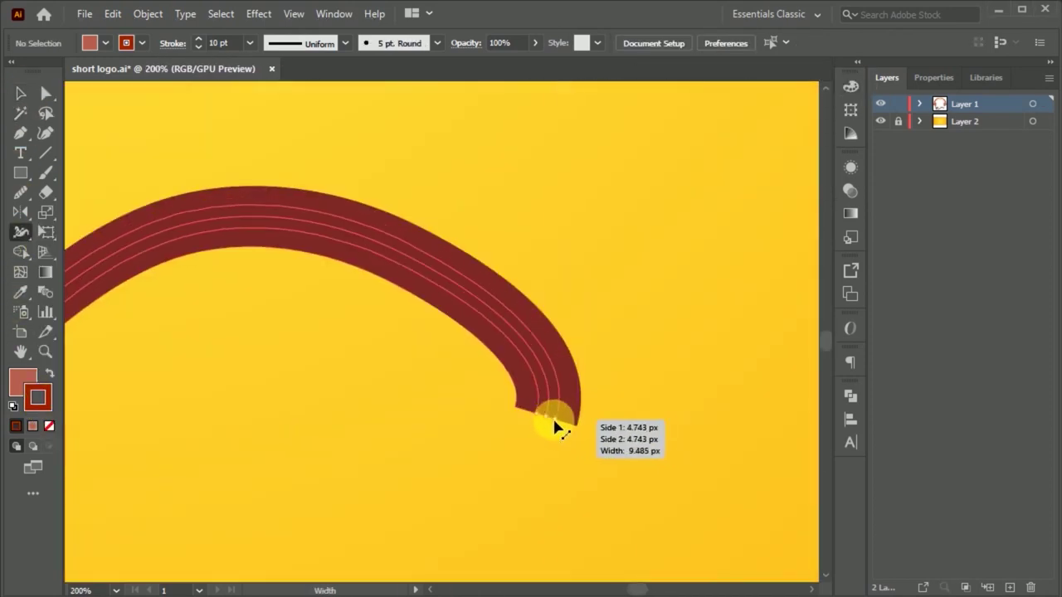
{"action": "scroll", "coordinate": [217, 397], "scroll_direction": "up", "scroll_amount": 1}
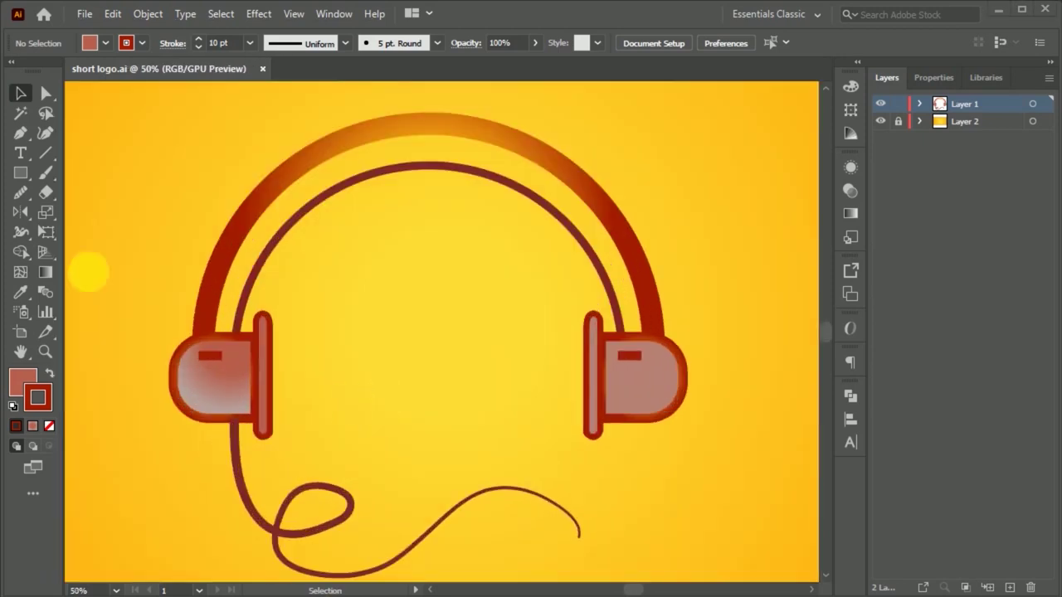
{"action": "left_click", "coordinate": [20, 134]}
{"action": "scroll", "coordinate": [273, 327], "scroll_direction": "up", "scroll_amount": 1}
{"action": "left_click", "coordinate": [273, 333]}
{"action": "left_click_drag", "start_coordinate": [274, 436], "coordinate": [262, 463]}
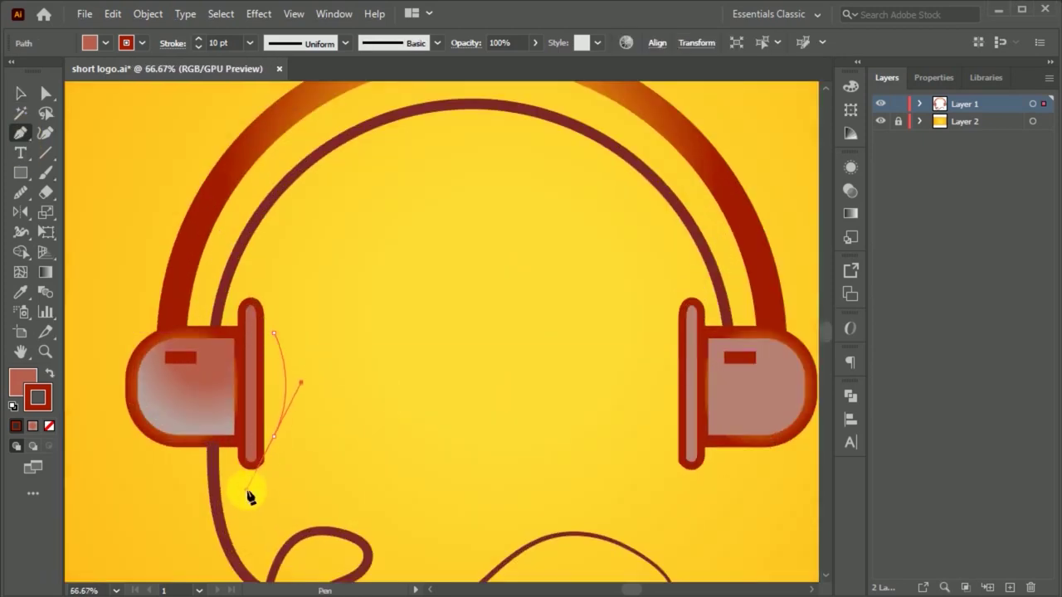
{"action": "double_click", "coordinate": [37, 397]}
{"action": "type", "text": "848484"}
{"action": "left_click", "coordinate": [794, 221]}
Step: Duplicate the arc into three progressively offset arcs and scale them down together
{"action": "scroll", "coordinate": [282, 417], "scroll_direction": "up", "scroll_amount": 1}
{"action": "left_click", "coordinate": [280, 417]}
{"action": "left_click_drag", "start_coordinate": [305, 420], "coordinate": [308, 379]}
{"action": "scroll", "coordinate": [320, 389], "scroll_direction": "up", "scroll_amount": 3}
{"action": "left_click_drag", "start_coordinate": [332, 415], "coordinate": [360, 385]}
{"action": "left_click", "coordinate": [268, 423]}
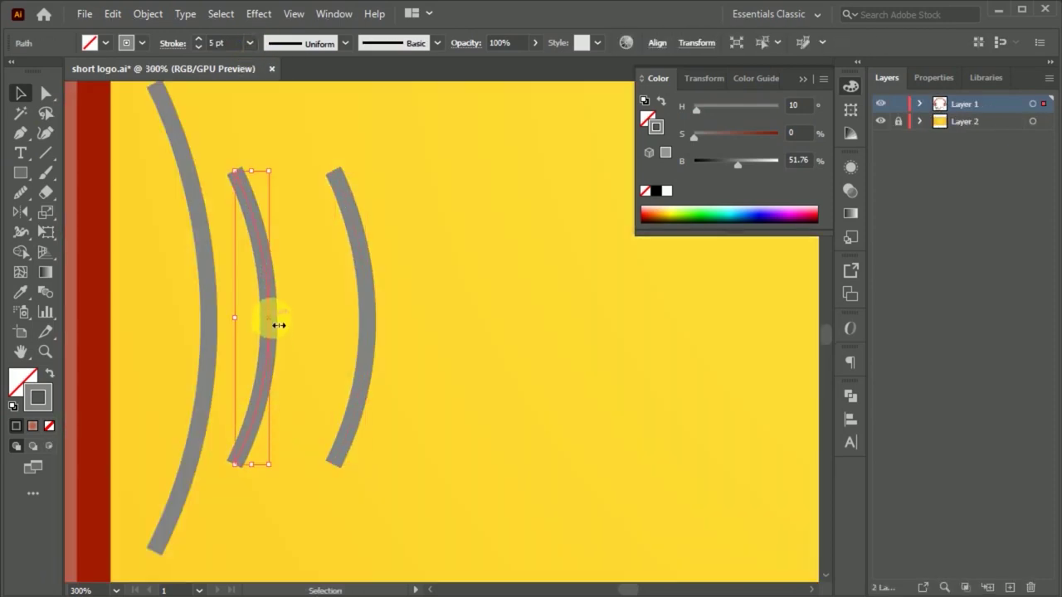
{"action": "scroll", "coordinate": [356, 390], "scroll_direction": "down", "scroll_amount": 1}
{"action": "left_click", "coordinate": [236, 482], "text": "shift"}
{"action": "scroll", "coordinate": [224, 415], "scroll_direction": "down", "scroll_amount": 2}
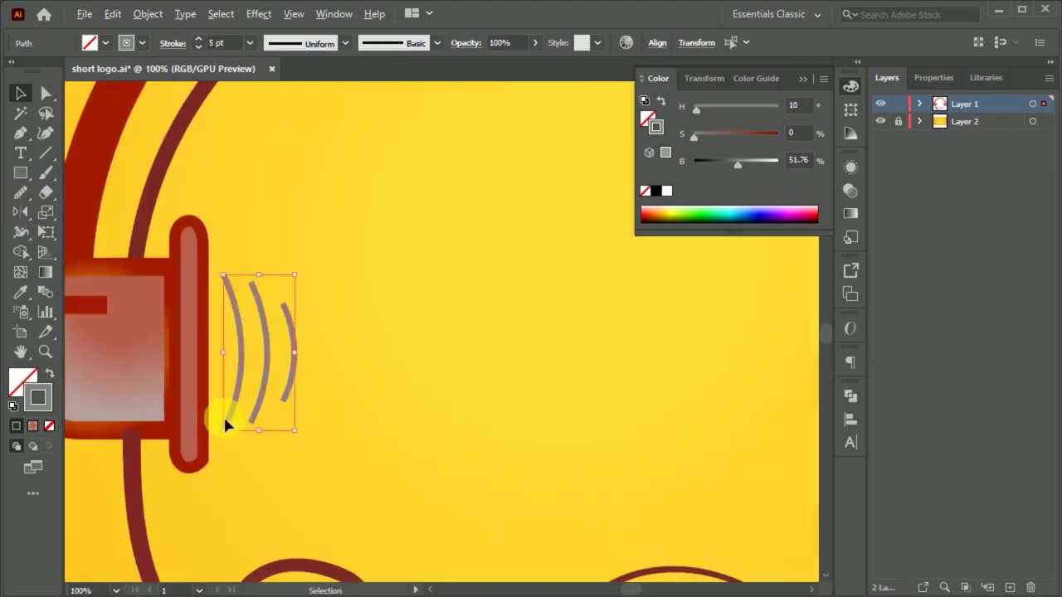
{"action": "mouse_move", "coordinate": [296, 350]}
{"action": "left_mouse_down"}
{"action": "mouse_move", "coordinate": [281, 350]}
{"action": "mouse_move", "coordinate": [703, 374]}
{"action": "left_mouse_up"}
{"action": "scroll", "coordinate": [278, 369], "scroll_direction": "up", "scroll_amount": 2}
Step: Reflect a vertical-axis copy of the three arcs and nudge it beside the right earcup
{"action": "key", "text": "ctrl+minus"}
{"action": "double_click", "coordinate": [20, 214]}
{"action": "left_click", "coordinate": [561, 536]}
{"action": "left_click", "coordinate": [20, 93]}
{"action": "key", "text": "ctrl+minus"}
{"action": "key", "text": "shift+Right"}
{"action": "key", "text": "shift+Right"}
{"action": "key", "text": "shift+Right"}
{"action": "key", "text": "shift+Right"}
{"action": "key", "text": "ctrl+minus"}
{"action": "left_click", "coordinate": [415, 343]}
{"action": "scroll", "coordinate": [456, 528], "scroll_direction": "up", "scroll_amount": 5}
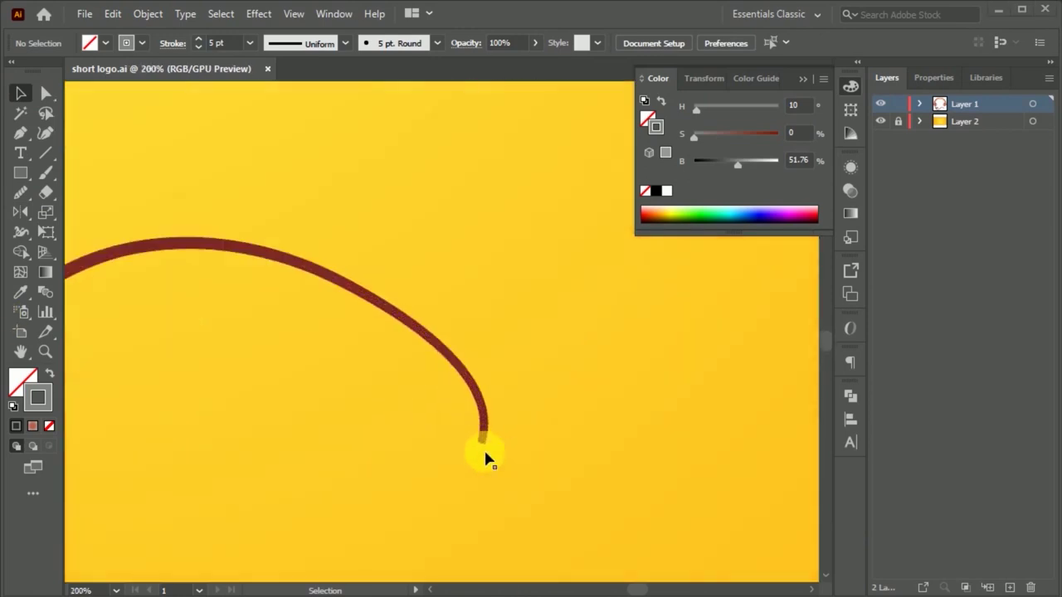
Step: Draw a small square at the cord's end, swap its fill and stroke, and align its corners
{"action": "key", "text": "m"}
{"action": "scroll", "coordinate": [476, 462], "scroll_direction": "up", "scroll_amount": 1}
{"action": "scroll", "coordinate": [476, 463], "scroll_direction": "up", "scroll_amount": 1}
{"action": "left_click_drag", "start_coordinate": [470, 375], "coordinate": [512, 430]}
{"action": "key", "text": "shift+x"}
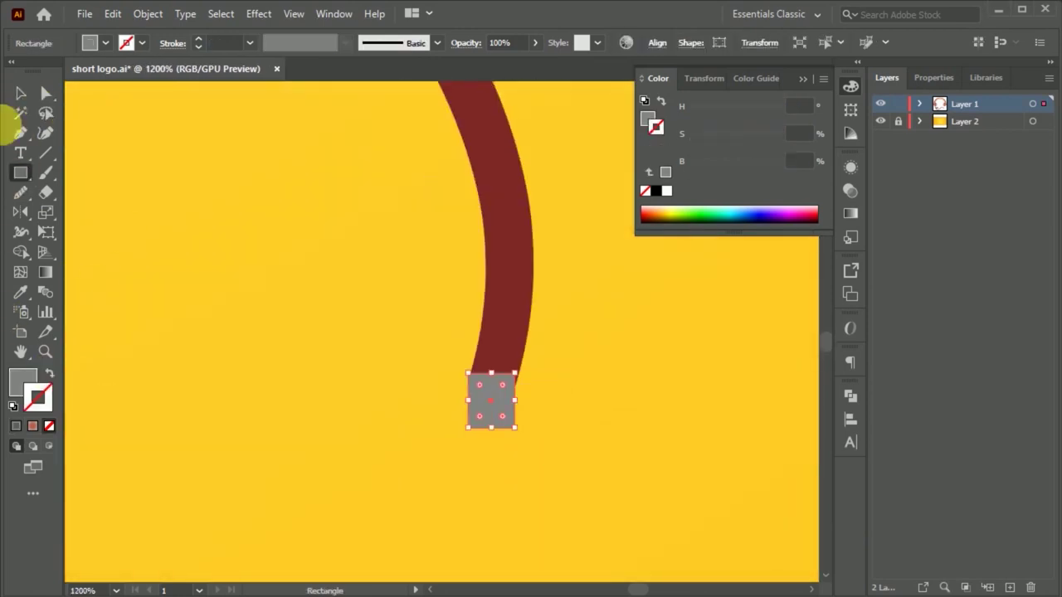
{"action": "key", "text": "a"}
{"action": "key", "text": "ctrl+equal"}
{"action": "key", "text": "ctrl+equal"}
{"action": "key", "text": "ctrl+equal"}
{"action": "left_click_drag", "start_coordinate": [520, 307], "coordinate": [521, 342]}
{"action": "left_click_drag", "start_coordinate": [399, 303], "coordinate": [409, 308]}
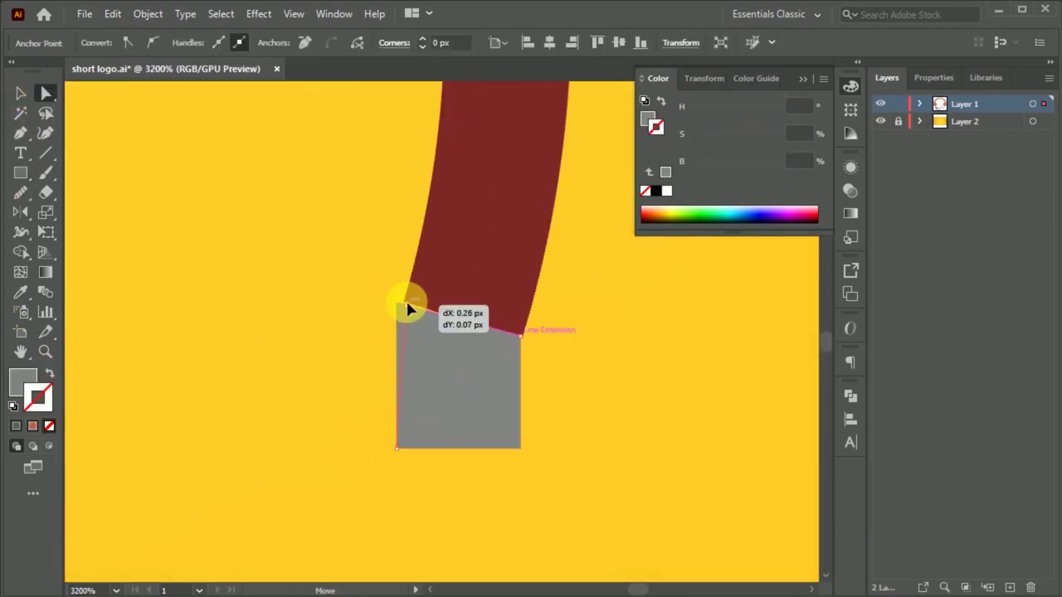
{"action": "left_click_drag", "start_coordinate": [517, 448], "coordinate": [397, 449]}
Step: Merge the square's bottom corners into a pointed tip and adjust its bottom anchor
{"action": "scroll", "coordinate": [421, 464], "scroll_direction": "up", "scroll_amount": 3}
{"action": "scroll", "coordinate": [189, 390], "scroll_direction": "down", "scroll_amount": 3}
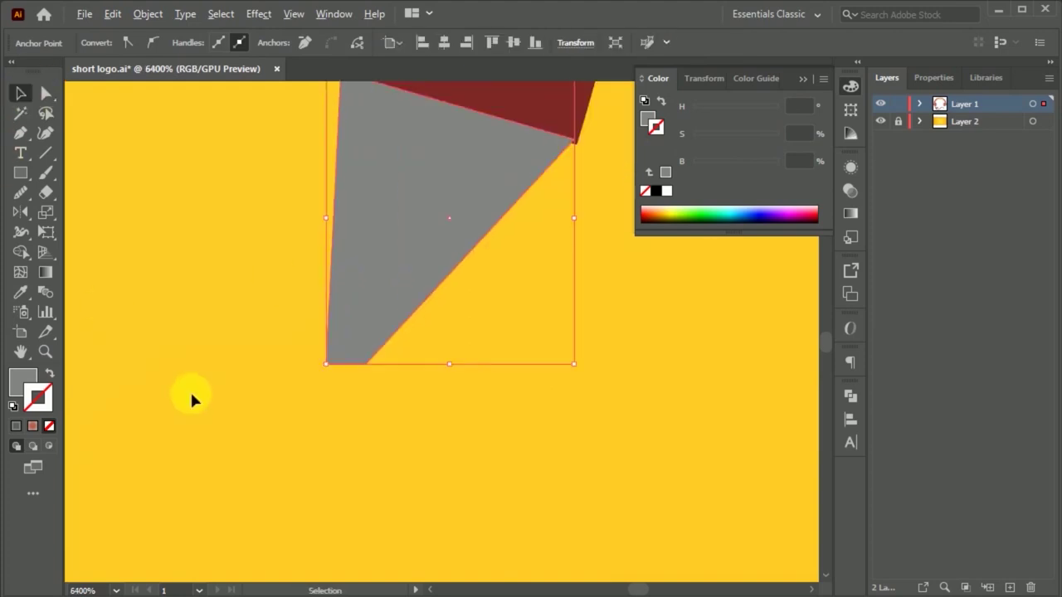
{"action": "left_click", "coordinate": [329, 374]}
{"action": "left_click", "coordinate": [420, 266]}
{"action": "left_click_drag", "start_coordinate": [313, 353], "coordinate": [284, 355]}
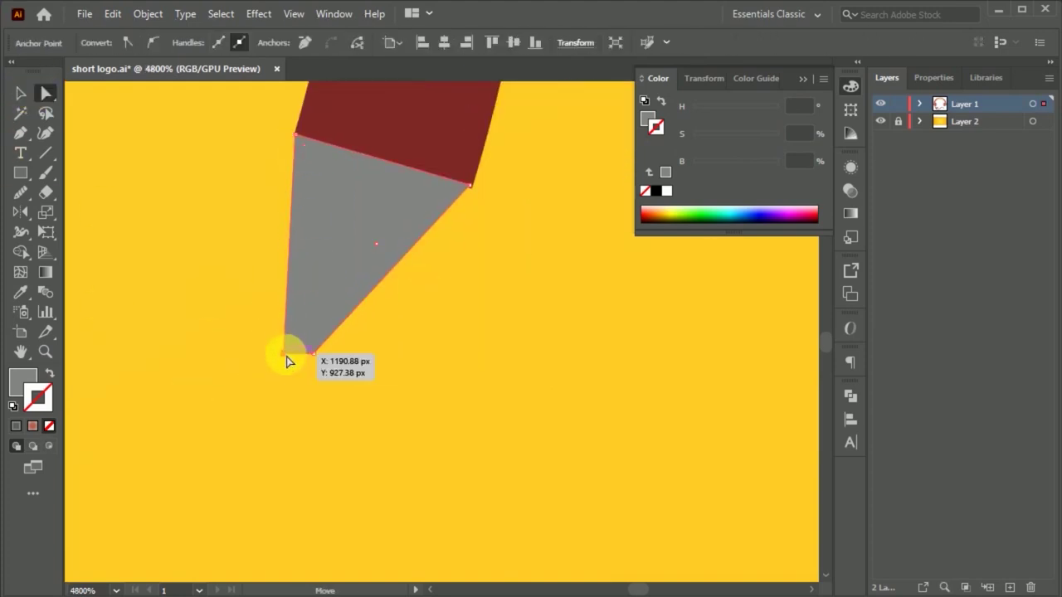
{"action": "scroll", "coordinate": [99, 219], "scroll_direction": "down", "scroll_amount": 3}
{"action": "key", "text": "v"}
{"action": "scroll", "coordinate": [559, 493], "scroll_direction": "down", "scroll_amount": 5}
{"action": "left_click", "coordinate": [559, 492]}
{"action": "scroll", "coordinate": [500, 484], "scroll_direction": "up", "scroll_amount": 4}
{"action": "left_click", "coordinate": [369, 427]}
{"action": "scroll", "coordinate": [365, 439], "scroll_direction": "up", "scroll_amount": 2}
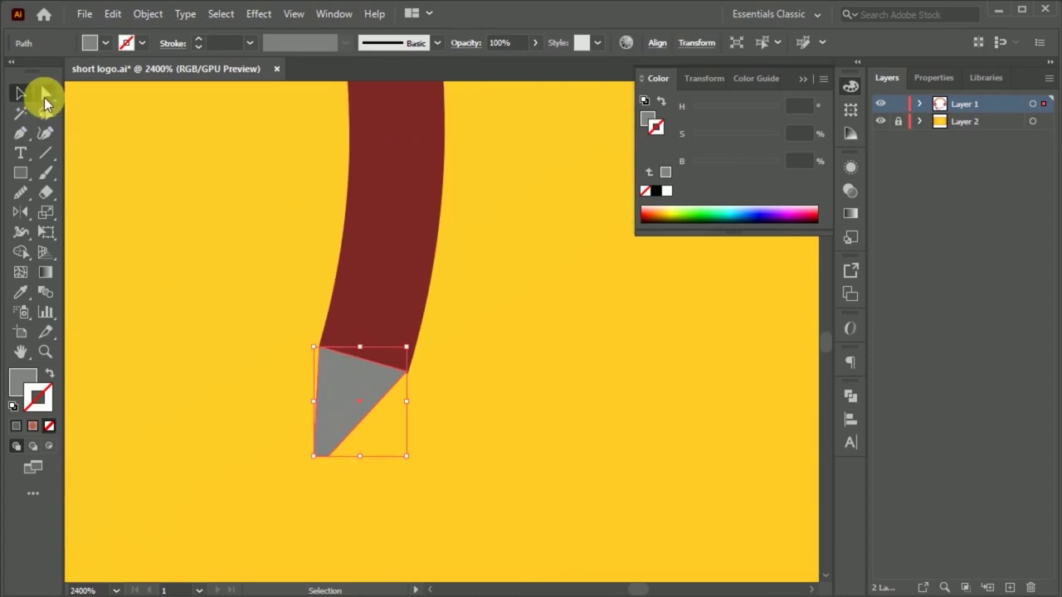
{"action": "left_click", "coordinate": [46, 93]}
{"action": "left_click", "coordinate": [324, 450]}
{"action": "scroll", "coordinate": [505, 469], "scroll_direction": "down", "scroll_amount": 9}
{"action": "scroll", "coordinate": [539, 457], "scroll_direction": "down", "scroll_amount": 4}
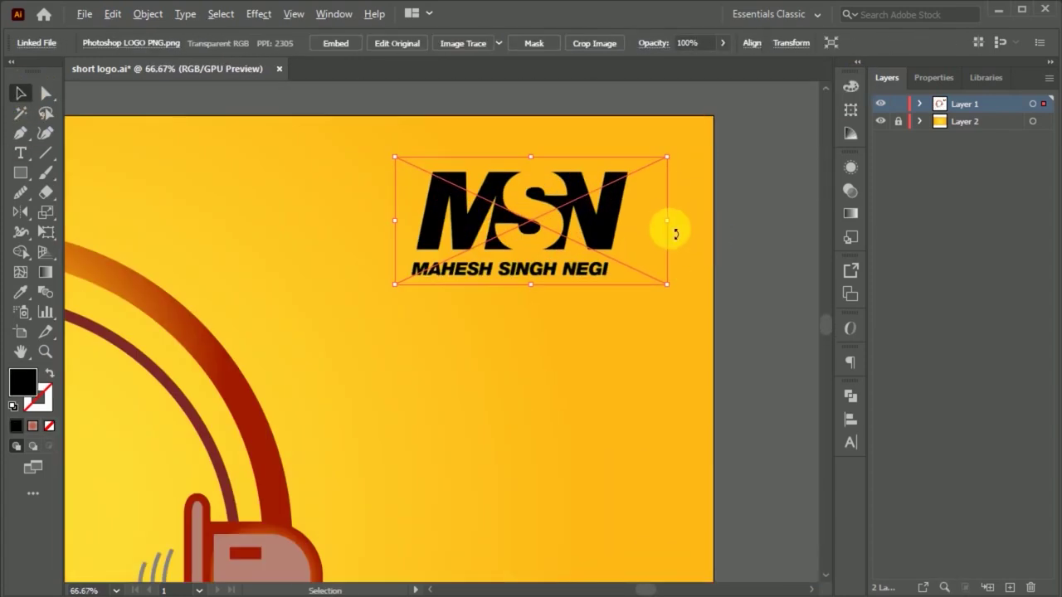
Step: Shrink the placed Photoshop LOGO PNG.png image to a small corner mark
{"action": "mouse_move", "coordinate": [675, 230]}
{"action": "left_mouse_down"}
{"action": "mouse_move", "coordinate": [641, 239]}
{"action": "mouse_move", "coordinate": [623, 210]}
{"action": "mouse_move", "coordinate": [654, 256]}
{"action": "mouse_move", "coordinate": [669, 213]}
{"action": "left_mouse_up"}
{"action": "left_click", "coordinate": [699, 264]}
{"action": "scroll", "coordinate": [700, 263], "scroll_direction": "down", "scroll_amount": 3, "text": "alt"}
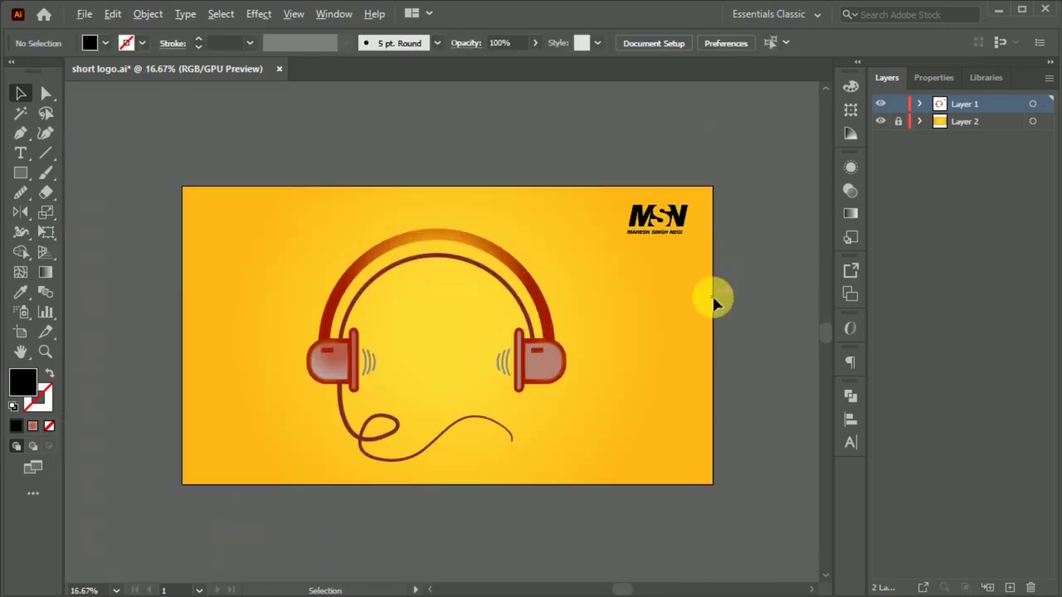